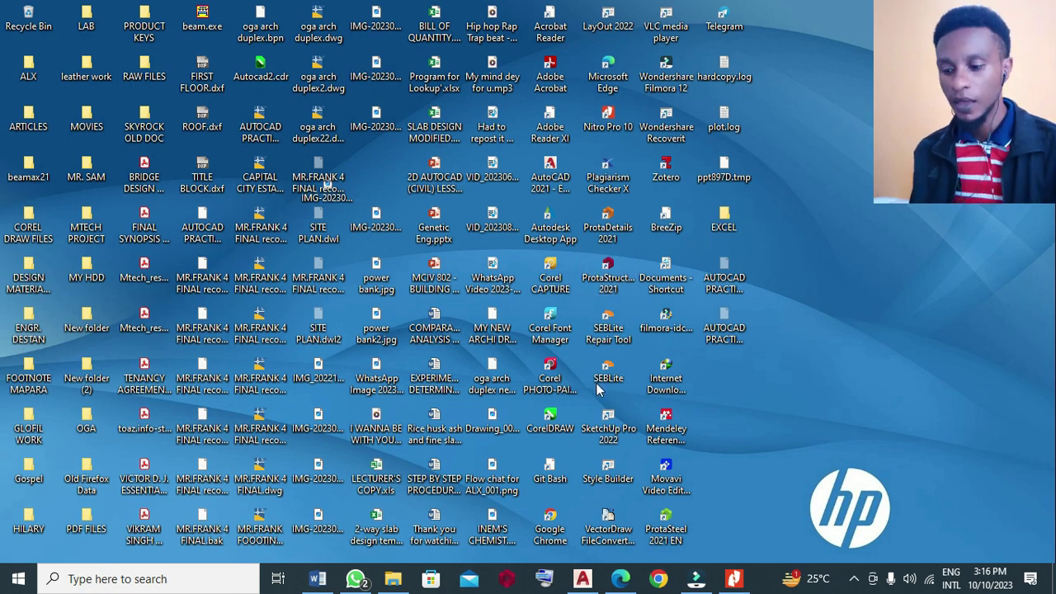
# Step: Examine the curved-spoke wheel reference in Nitro Pro, and switch to the AUTOCAD PRACTICE 1 drawing in AutoCAD
pyautogui.click(732, 580)
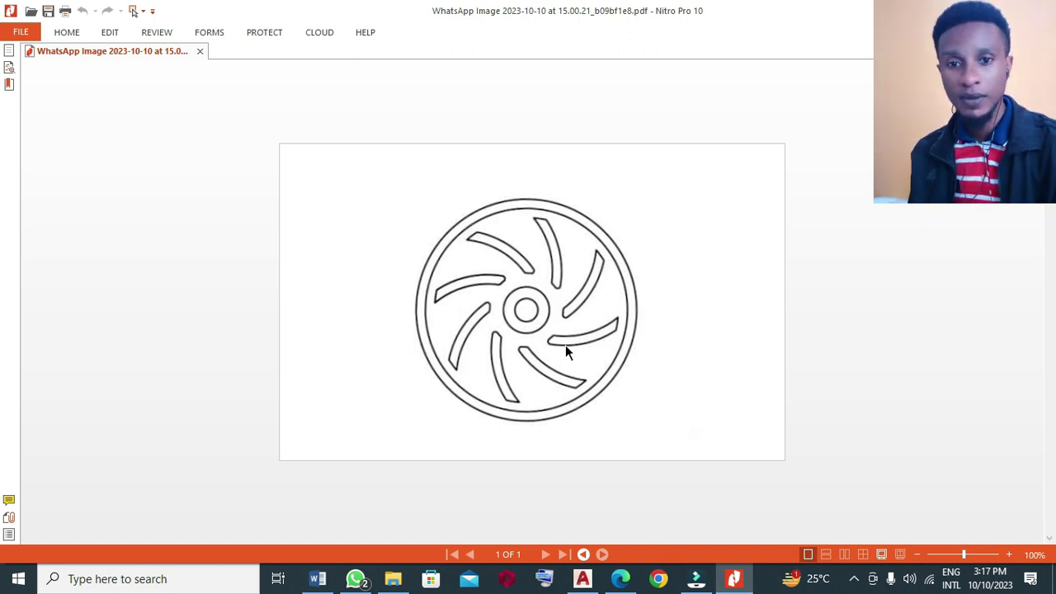
pyautogui.click(582, 578)
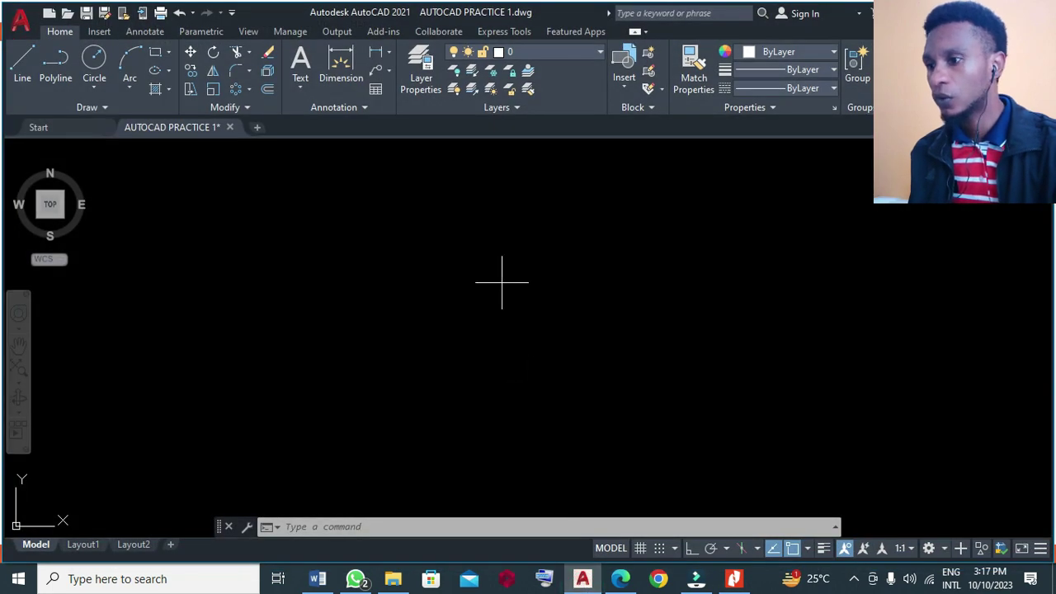
pyautogui.click(502, 282)
pyautogui.click(469, 329)
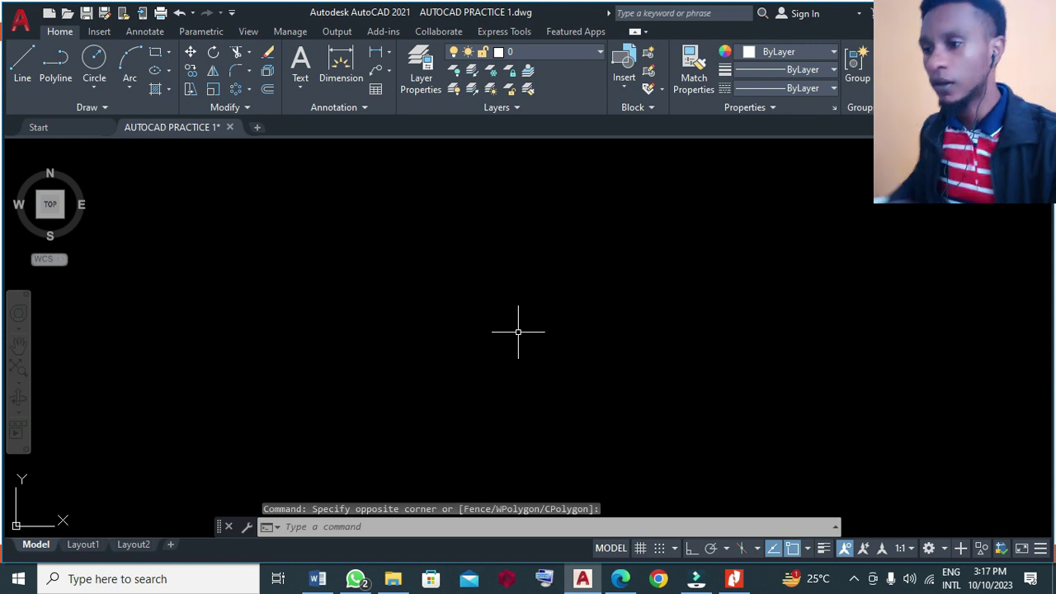
# Step: Draw a circle of radius 20 in the empty drawing area
pyautogui.click(93, 60)
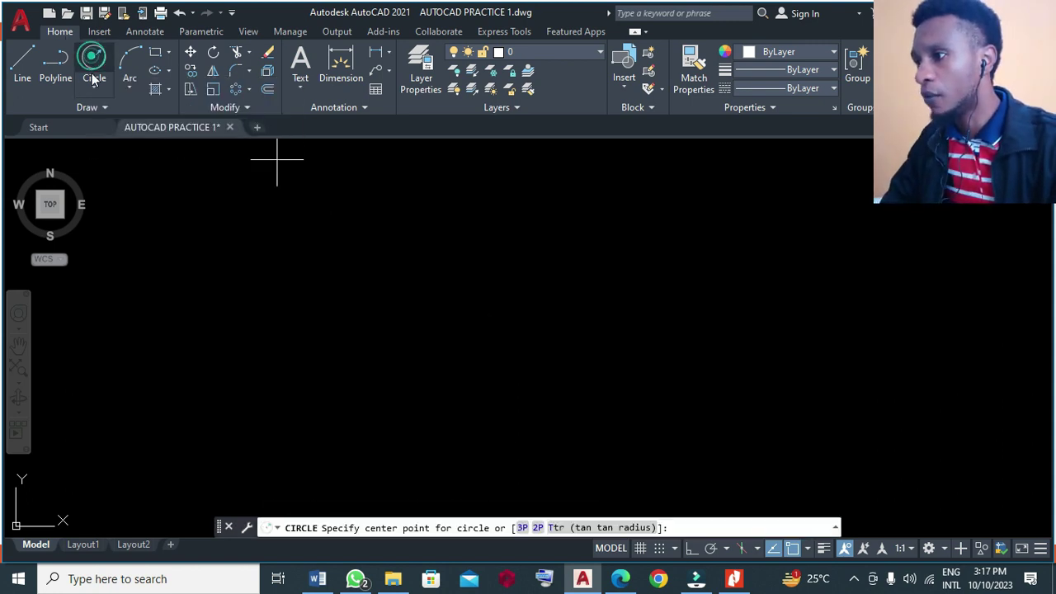
pyautogui.click(561, 294)
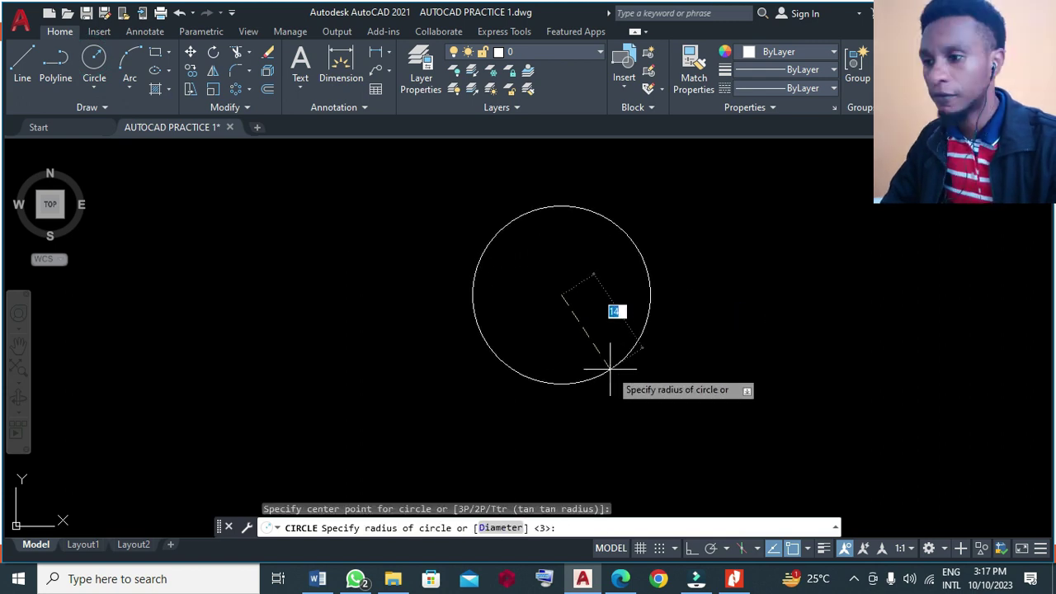
pyautogui.write('20')
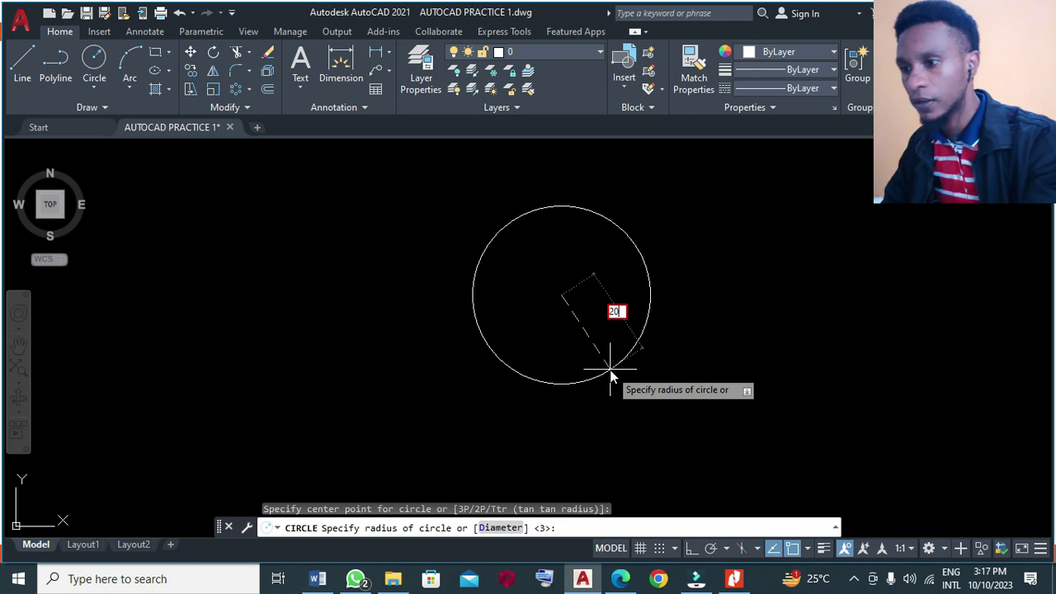
pyautogui.press('Return')
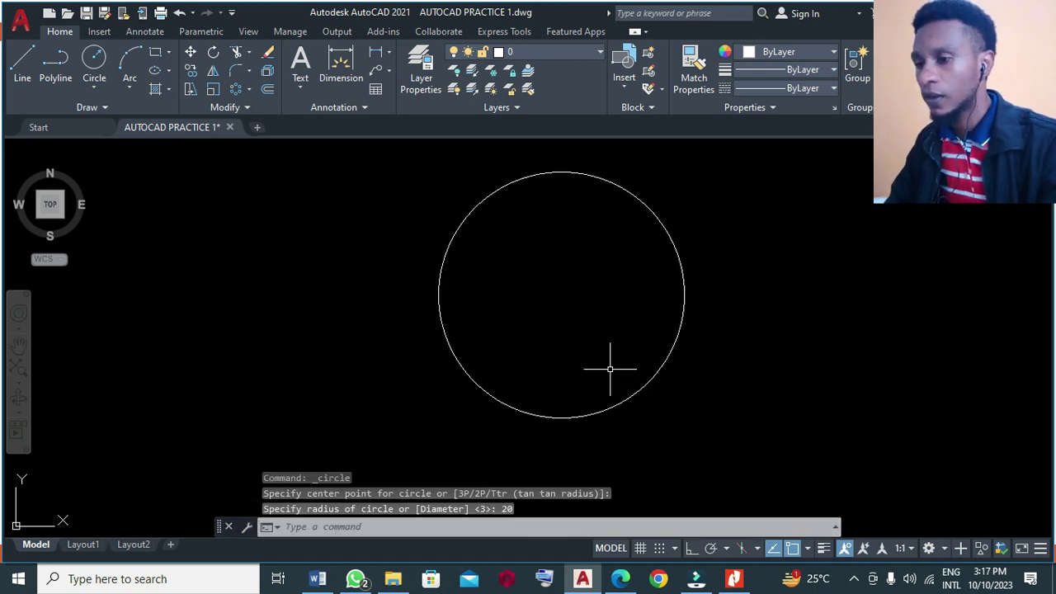
# Step: Draw a concentric circle of radius 8 at the center of the large circle
pyautogui.write('c')
pyautogui.press('Return')
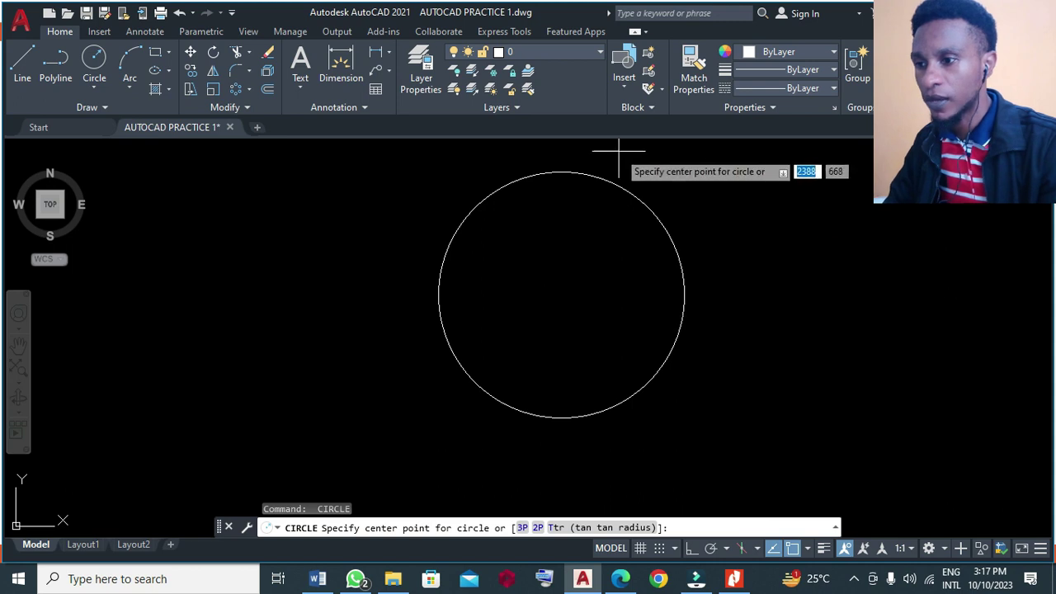
pyautogui.click(561, 295)
pyautogui.write('8')
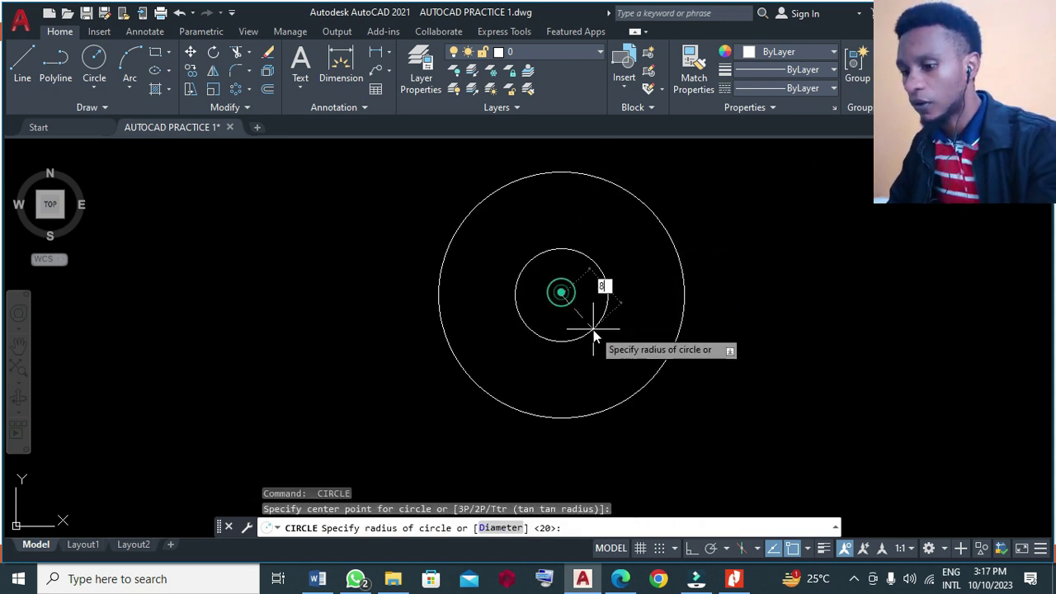
pyautogui.press('Return')
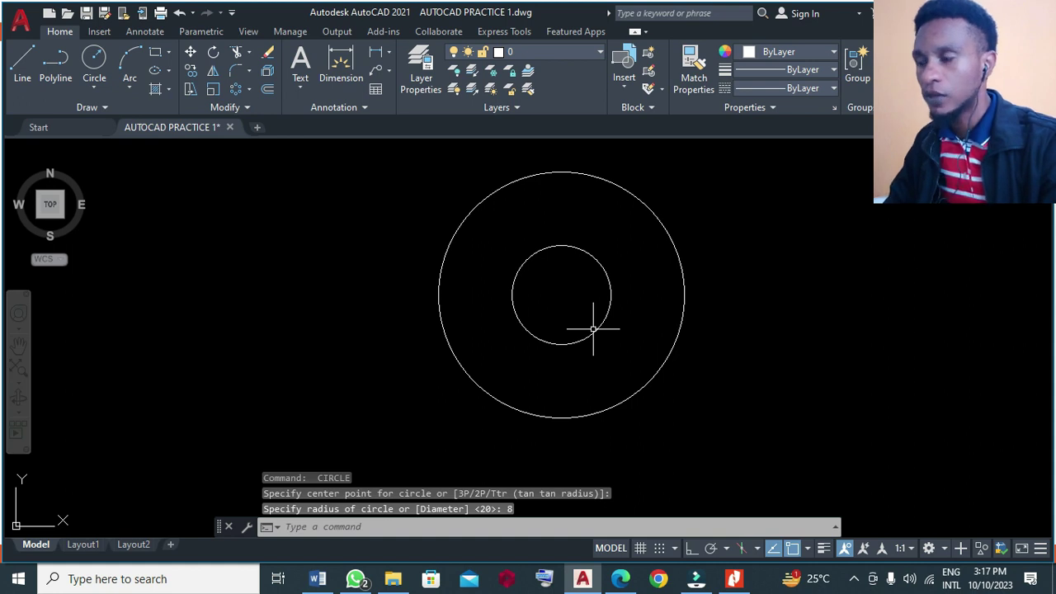
# Step: With object snap off, draw a three-point arc of about radius 19 from above the inner circle's top to beyond the outer circle's upper left
pyautogui.click(130, 73)
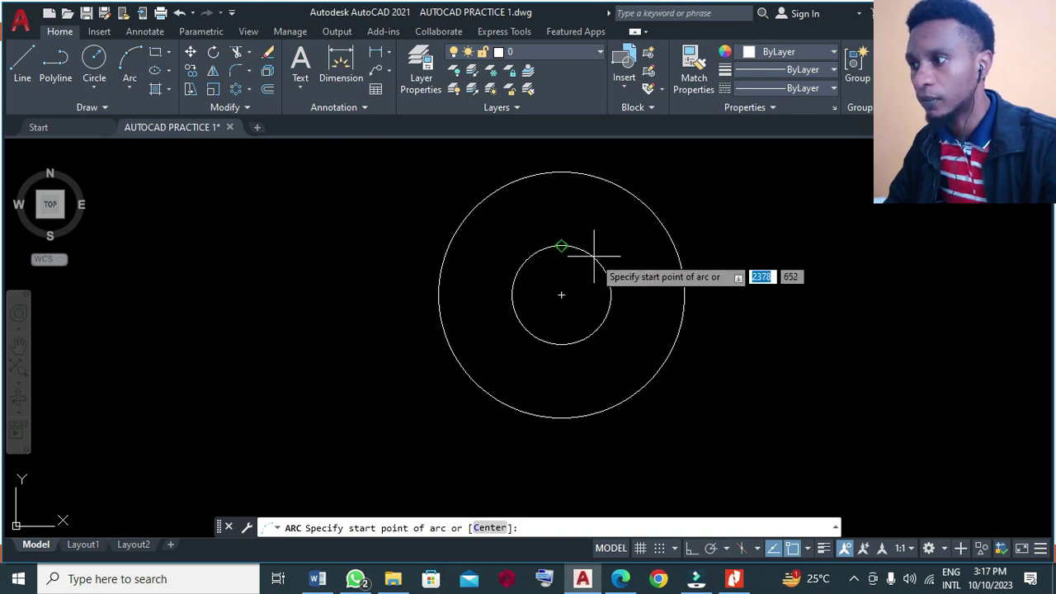
pyautogui.click(793, 551)
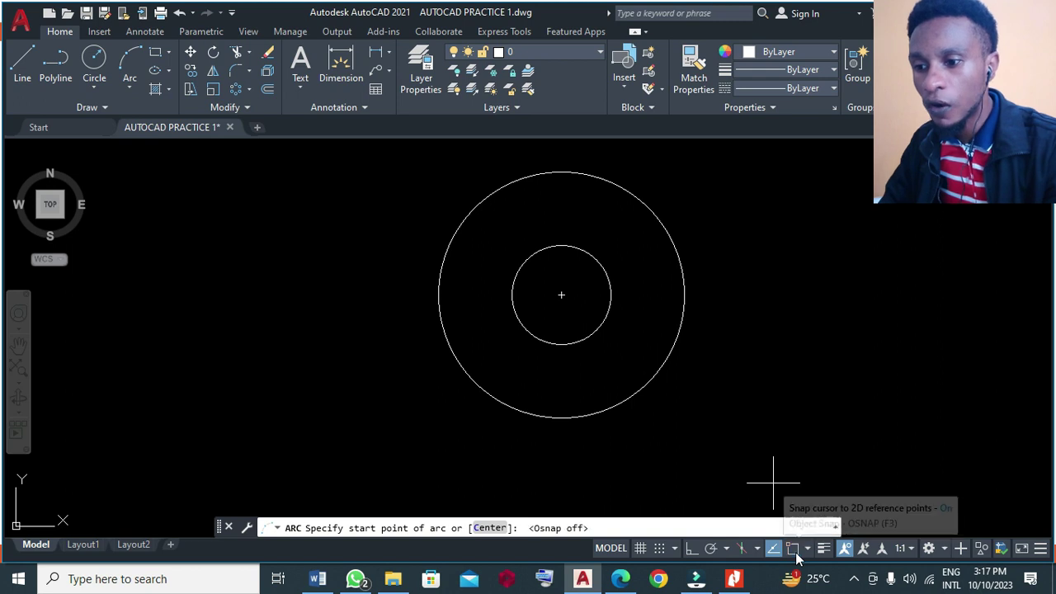
pyautogui.click(564, 245)
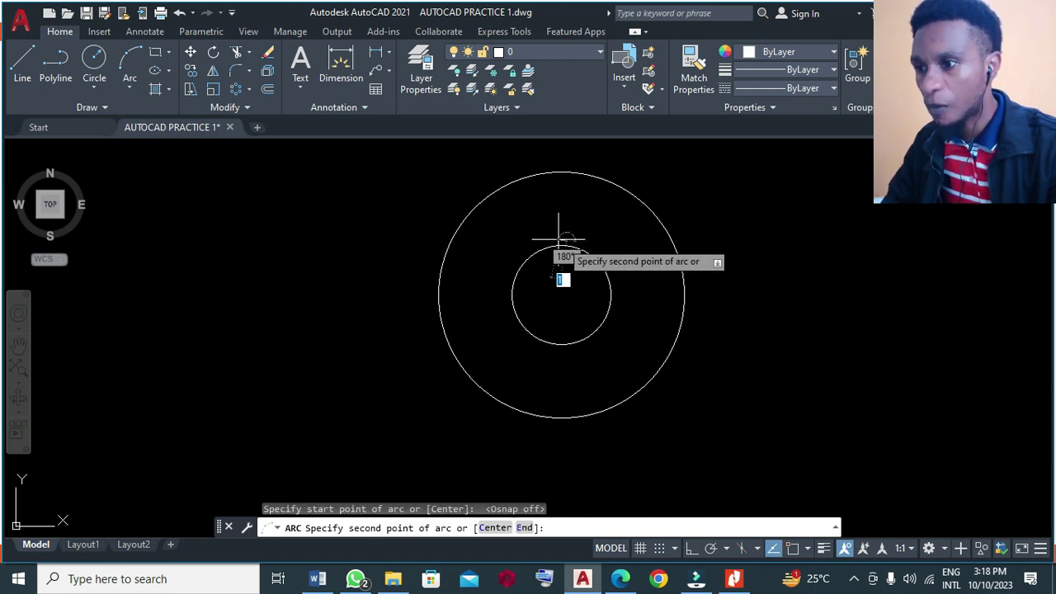
pyautogui.click(496, 222)
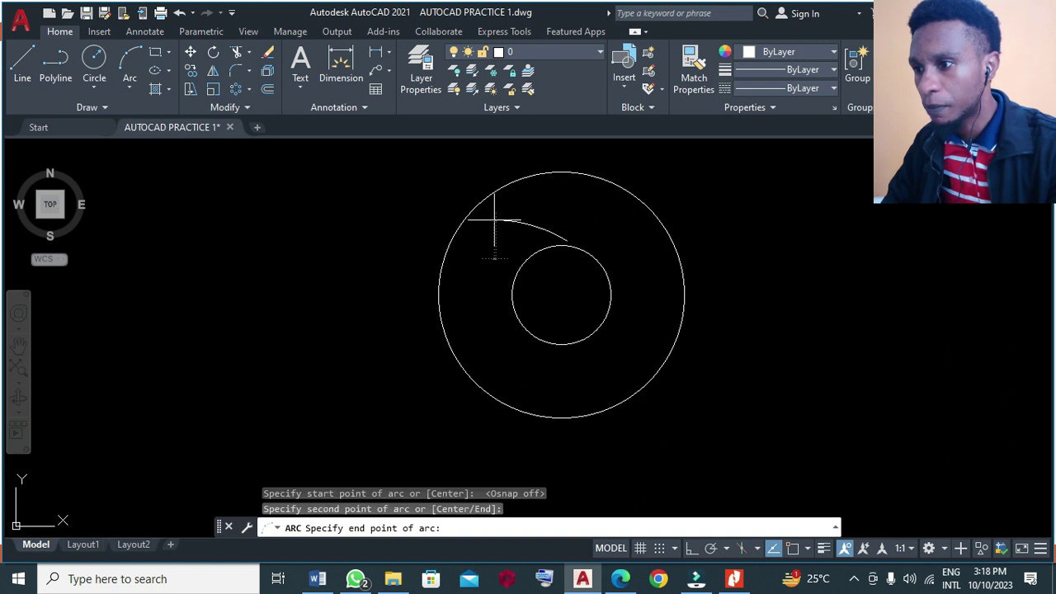
pyautogui.click(428, 243)
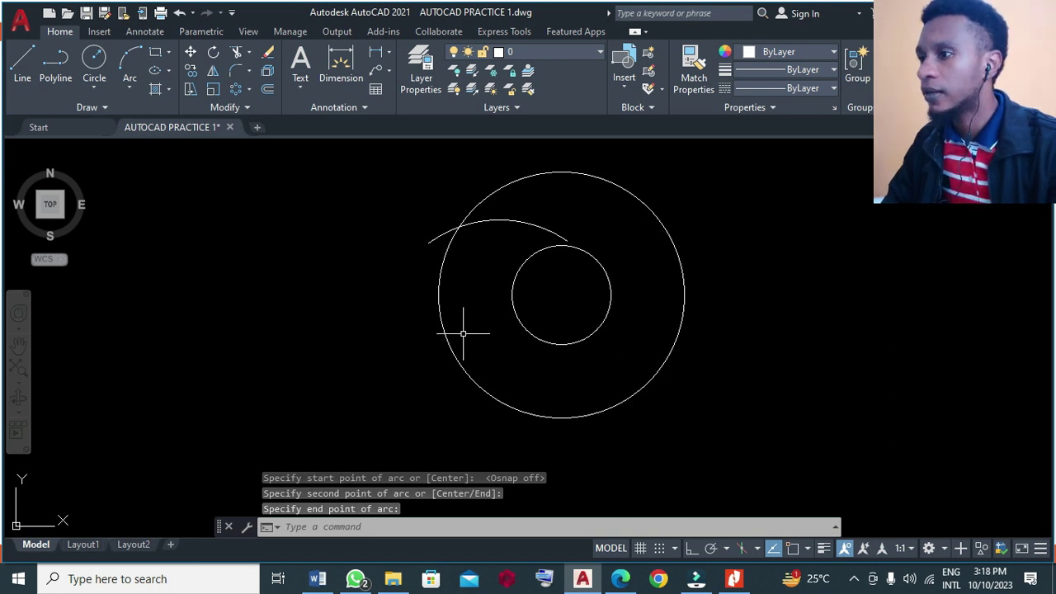
# Step: Apply a radius dimensional constraint to the arc and set it to 20
pyautogui.click(197, 33)
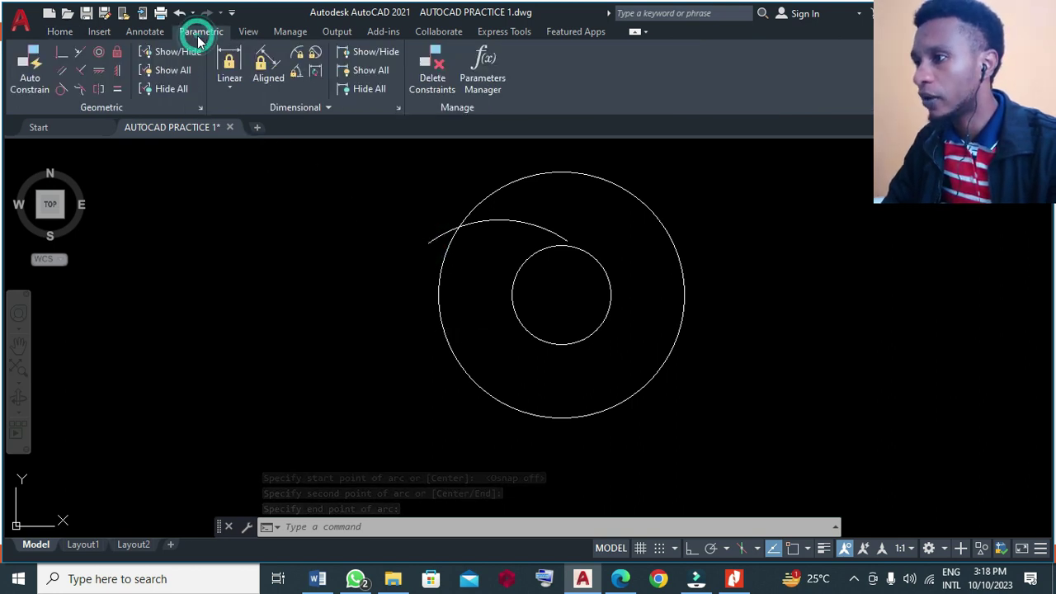
pyautogui.click(302, 54)
pyautogui.click(507, 221)
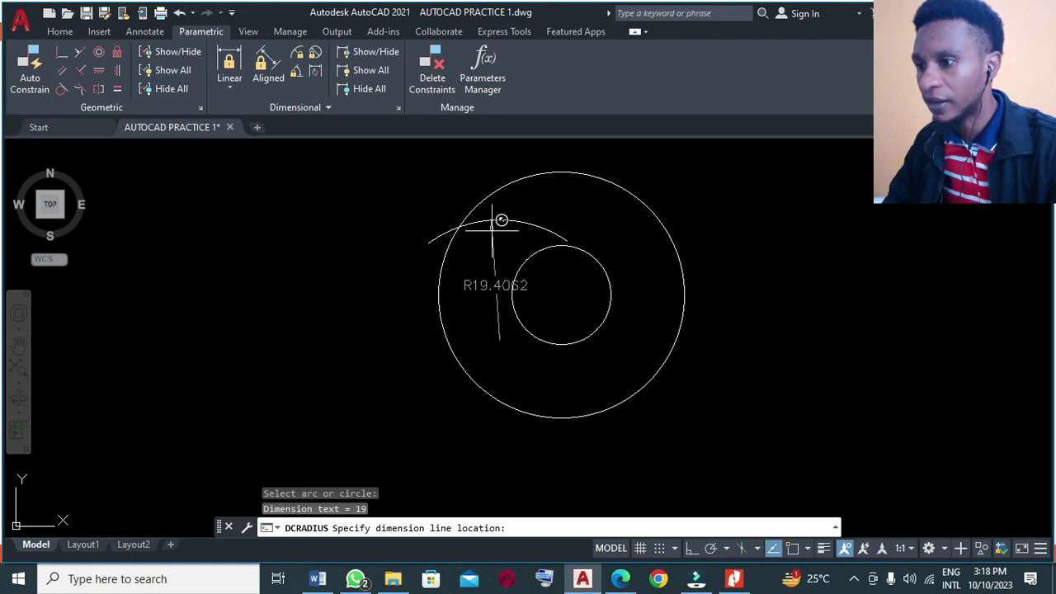
pyautogui.click(500, 286)
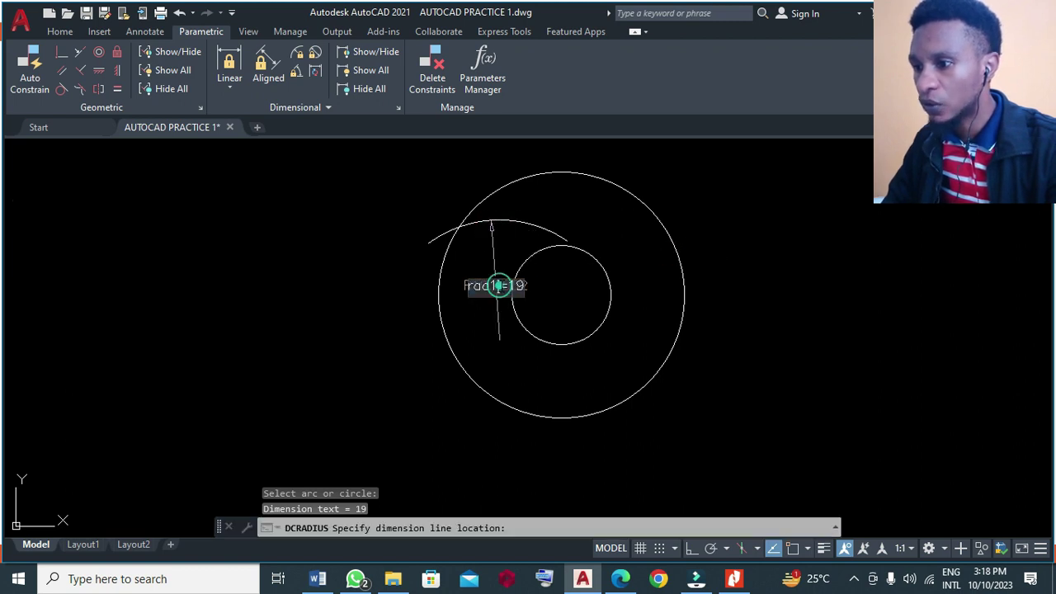
pyautogui.moveTo(510, 285); pyautogui.dragTo(524, 287)
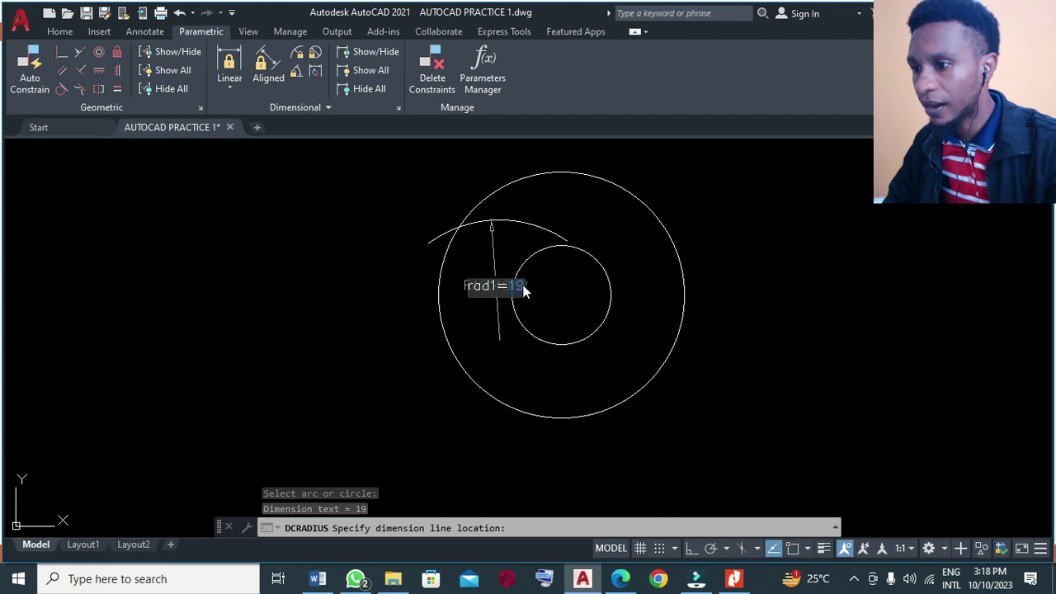
pyautogui.write('20')
pyautogui.press('Return')
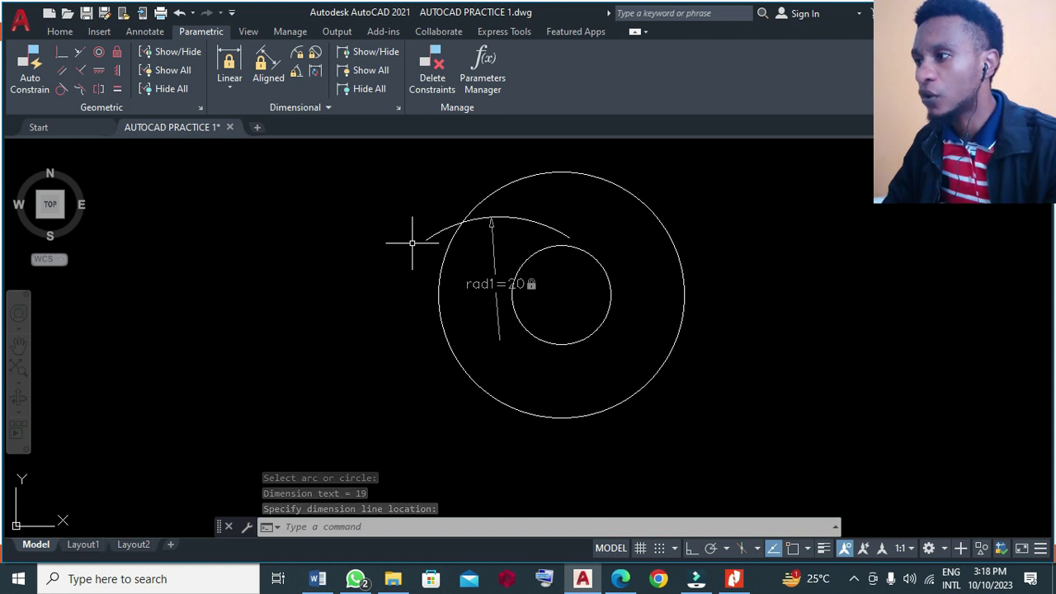
# Step: Apply a tangent constraint between the arc and the inner circle
pyautogui.click(202, 31)
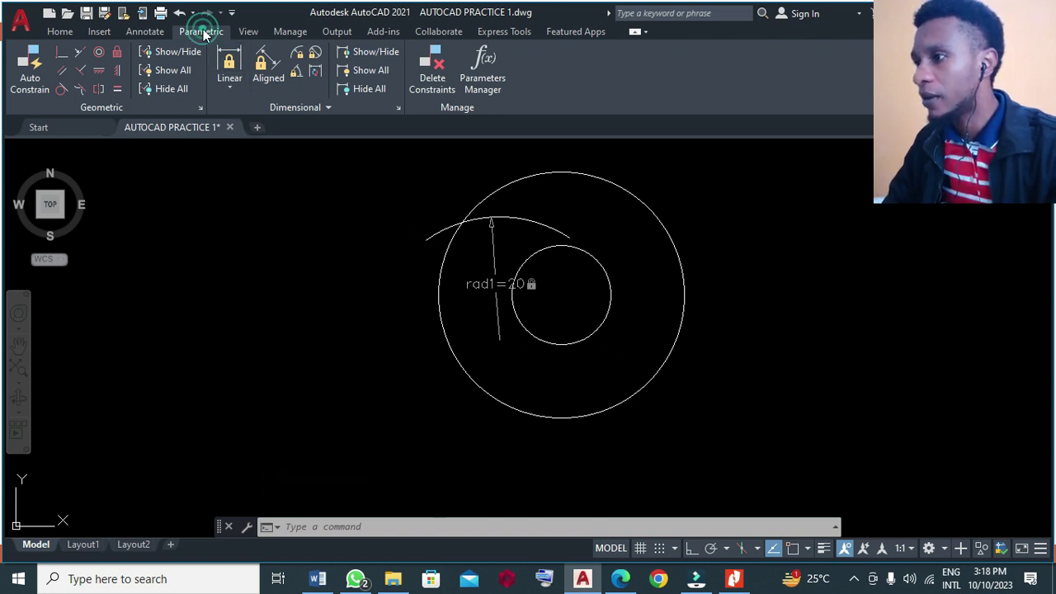
pyautogui.click(65, 93)
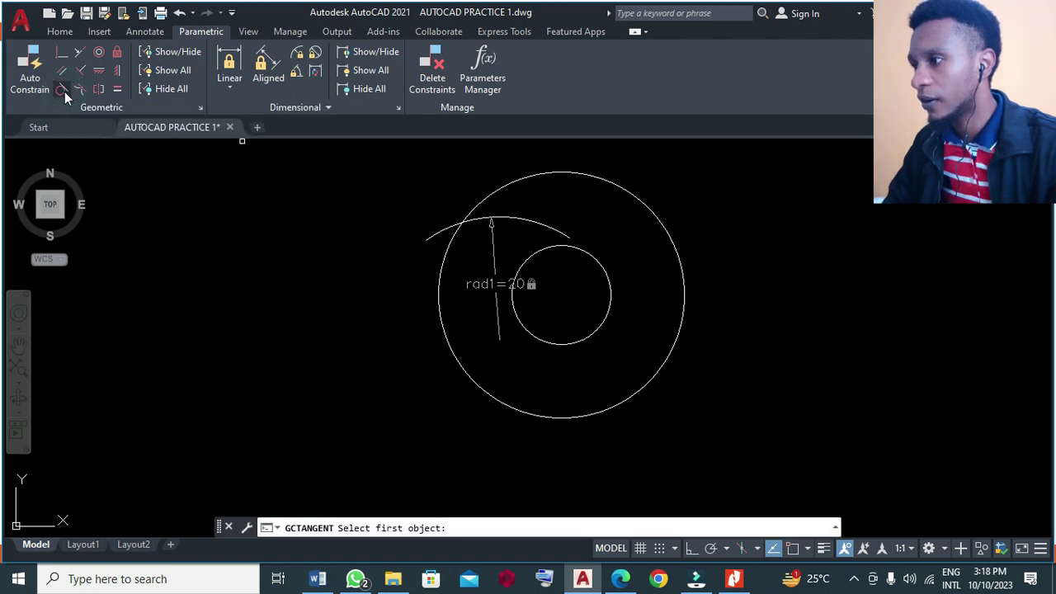
pyautogui.click(555, 230)
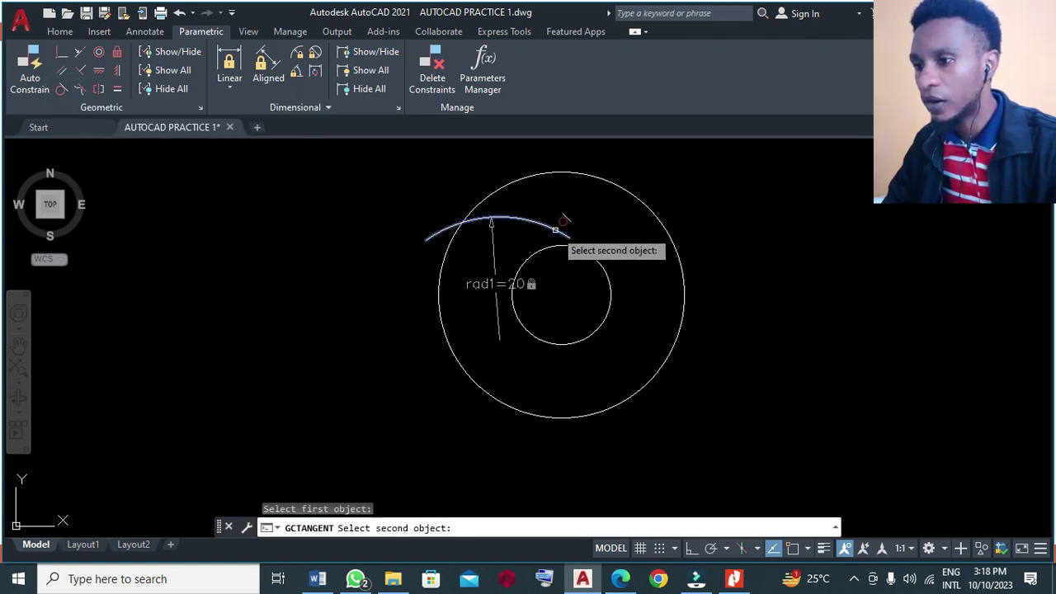
pyautogui.click(555, 248)
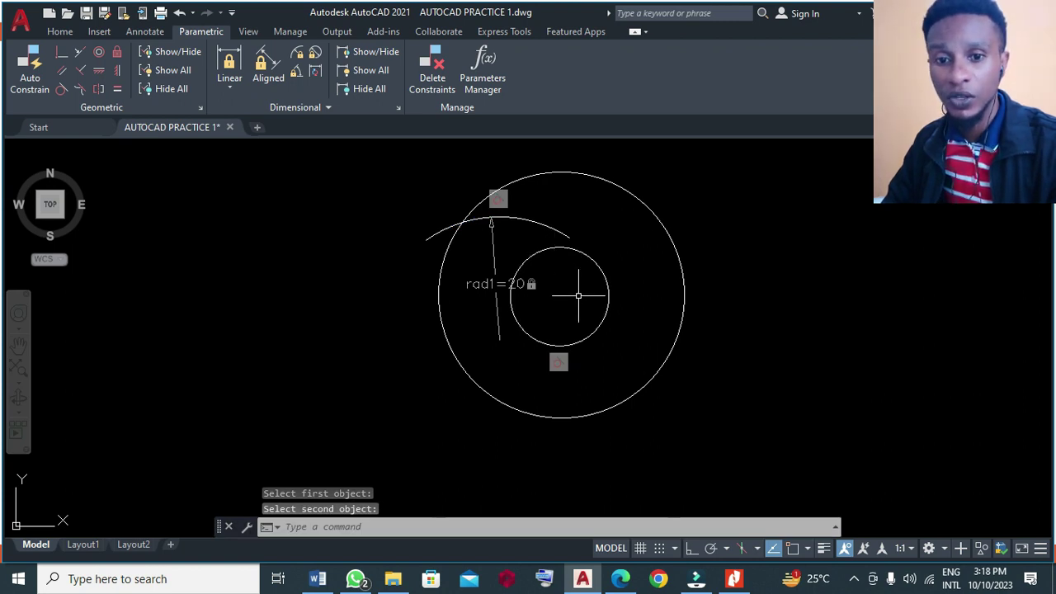
# Step: Extend the inner end of the arc to meet the inner circle at the tangent point
pyautogui.write('ex')
pyautogui.press('Return')
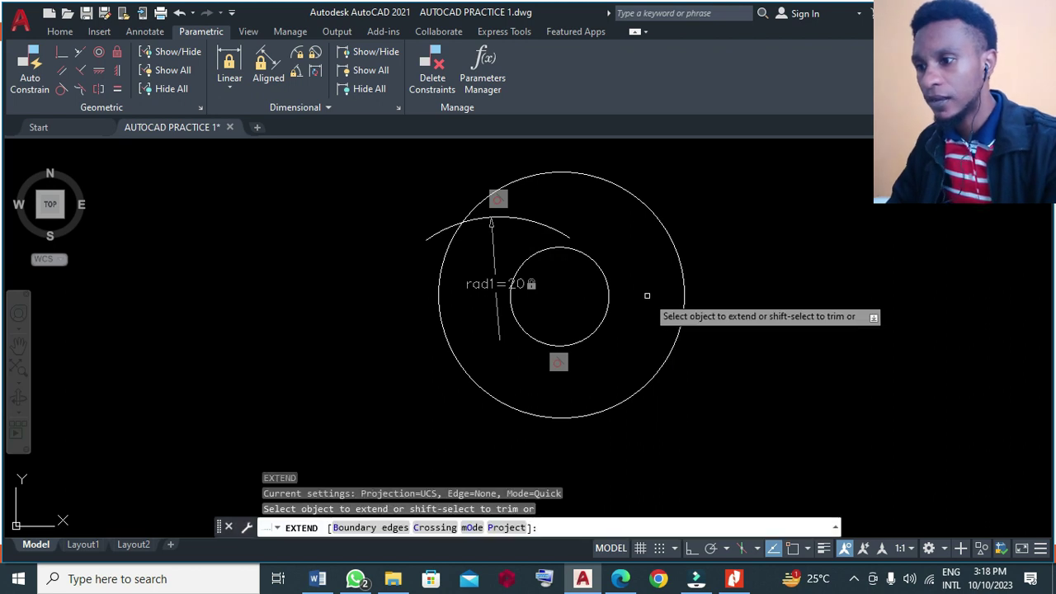
pyautogui.click(568, 245)
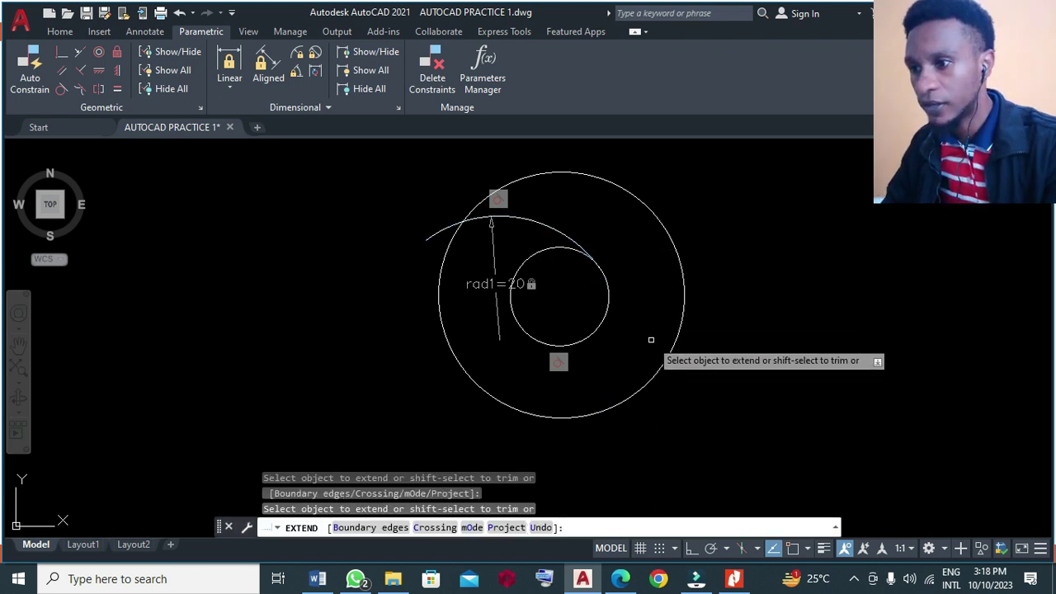
pyautogui.scroll(5, 561, 273)
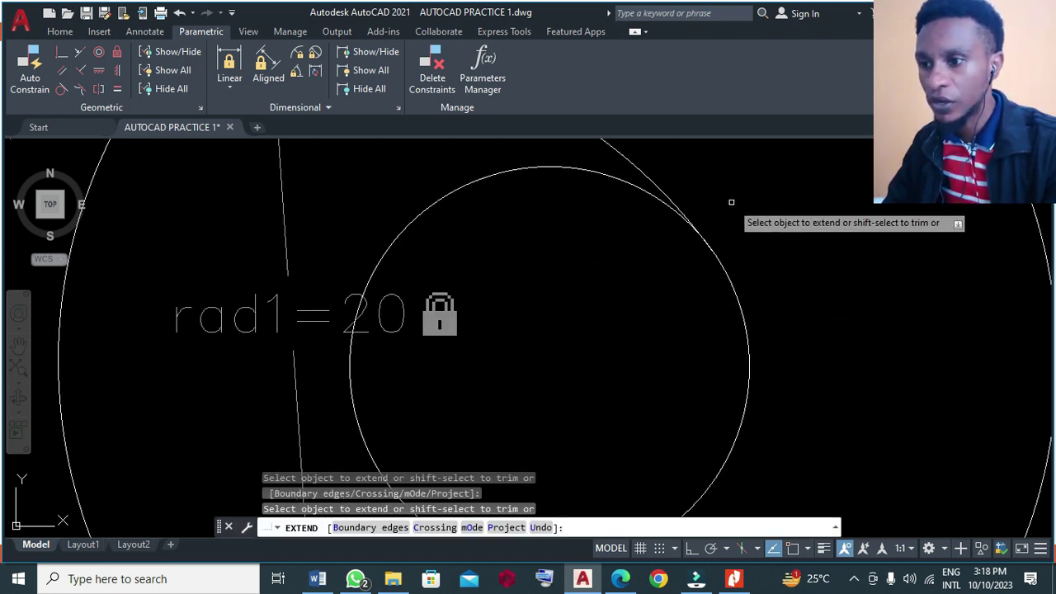
pyautogui.scroll(3, 731, 201)
pyautogui.scroll(-2, 731, 202)
pyautogui.scroll(-3, 573, 337)
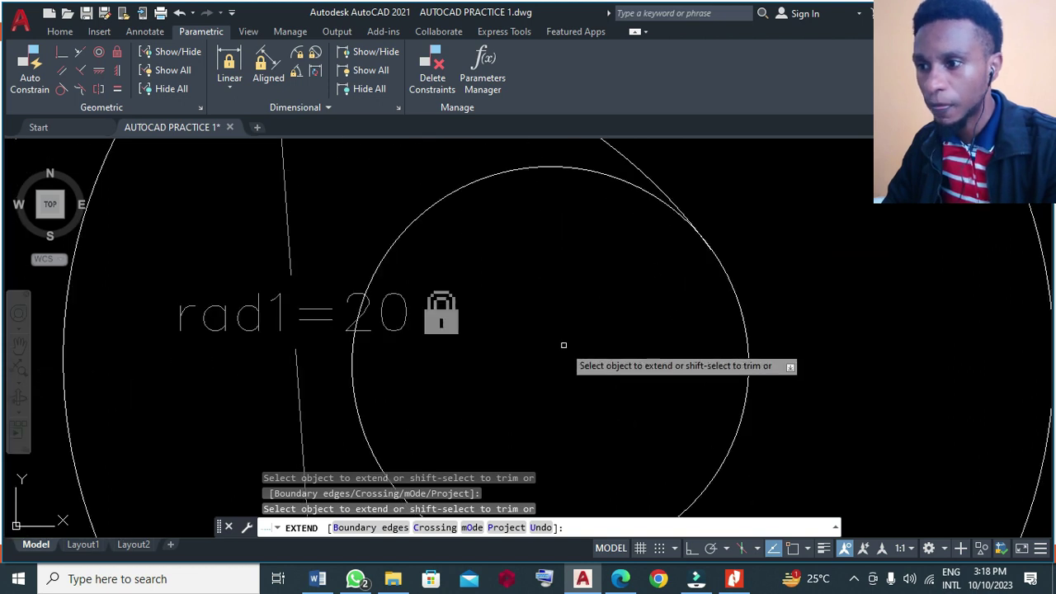
pyautogui.scroll(-2, 561, 345)
pyautogui.press('Return')
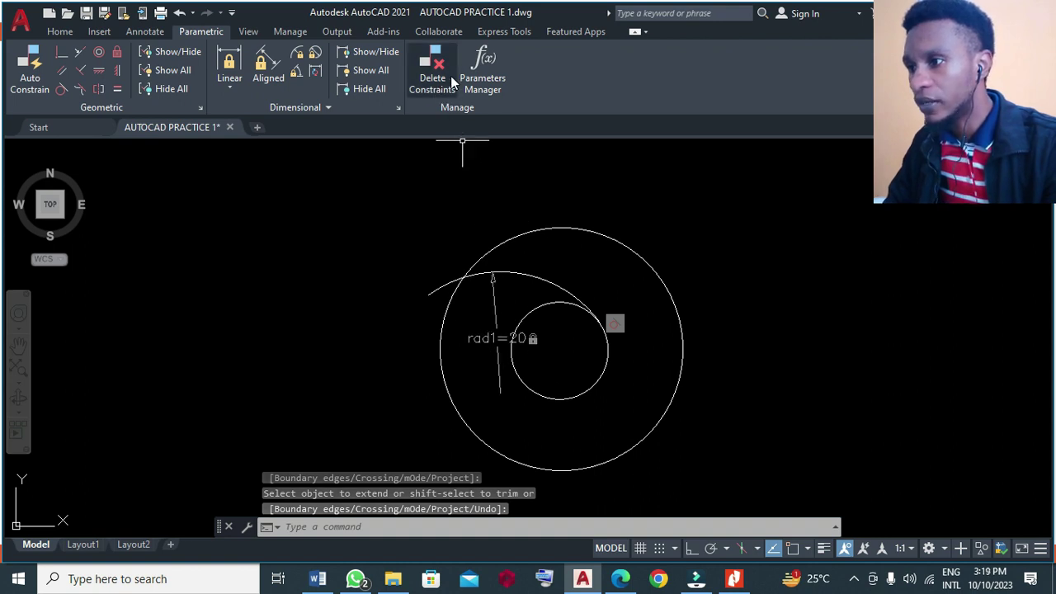
# Step: Delete all constraints from the arc and the circles
pyautogui.click(423, 89)
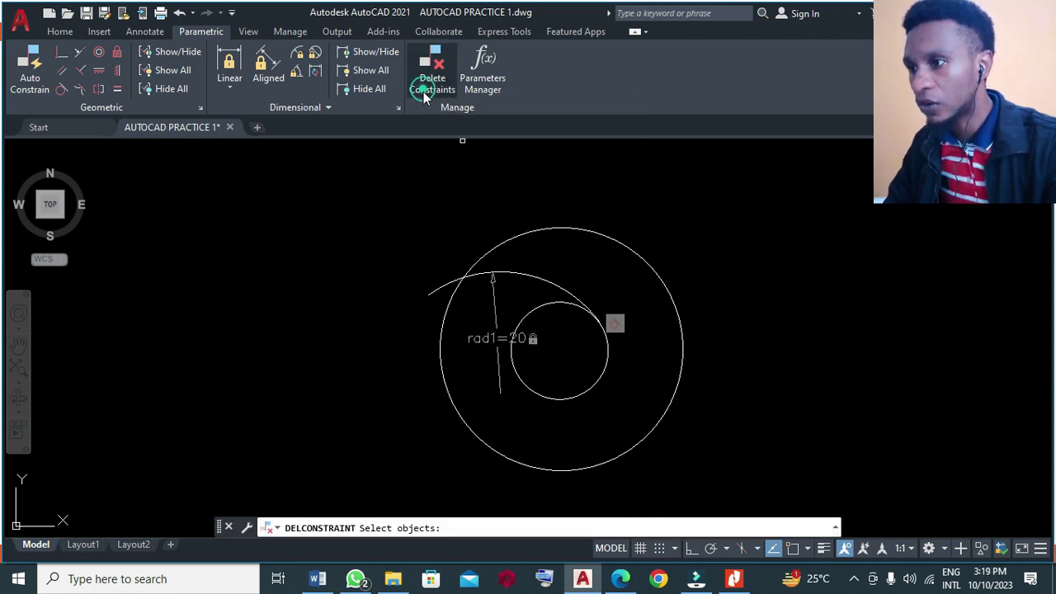
pyautogui.click(347, 166)
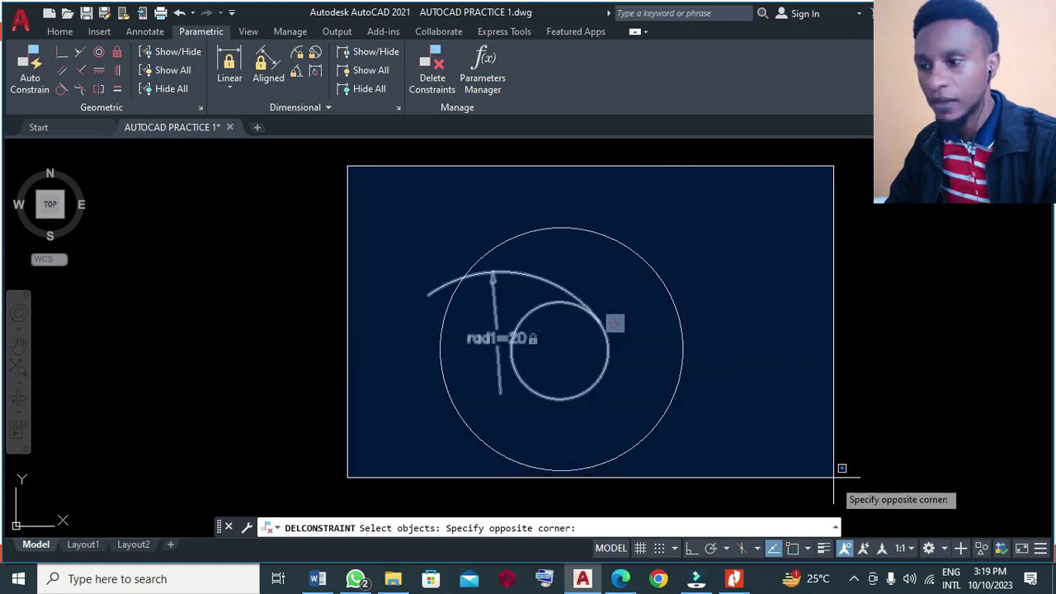
pyautogui.click(831, 495)
pyautogui.press('Return')
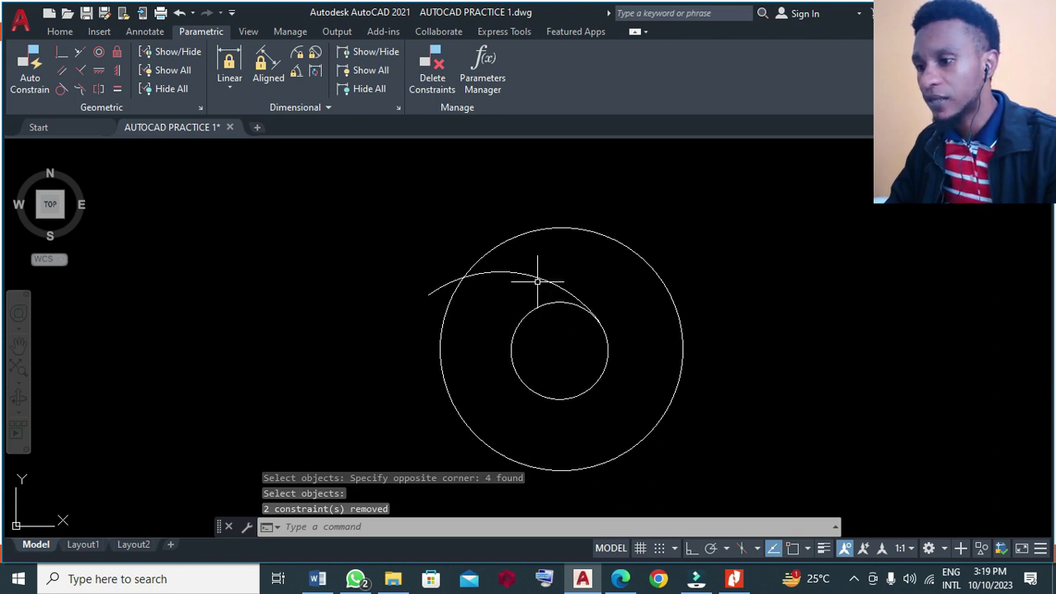
# Step: Offset the arc by 2 toward its concave side, below the original
pyautogui.write('o')
pyautogui.press('Return')
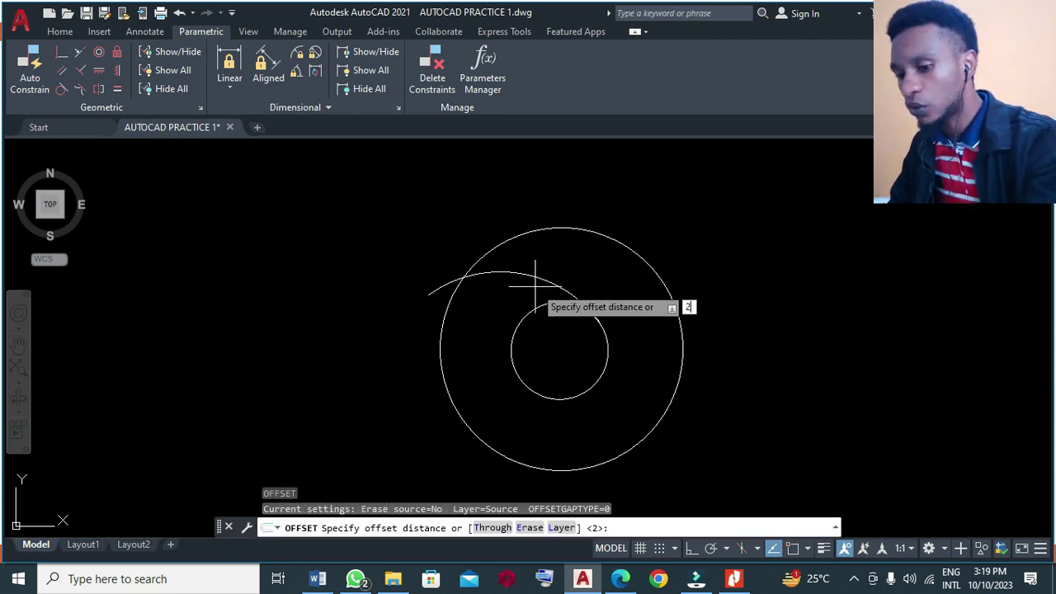
pyautogui.press('Return')
pyautogui.click(530, 269)
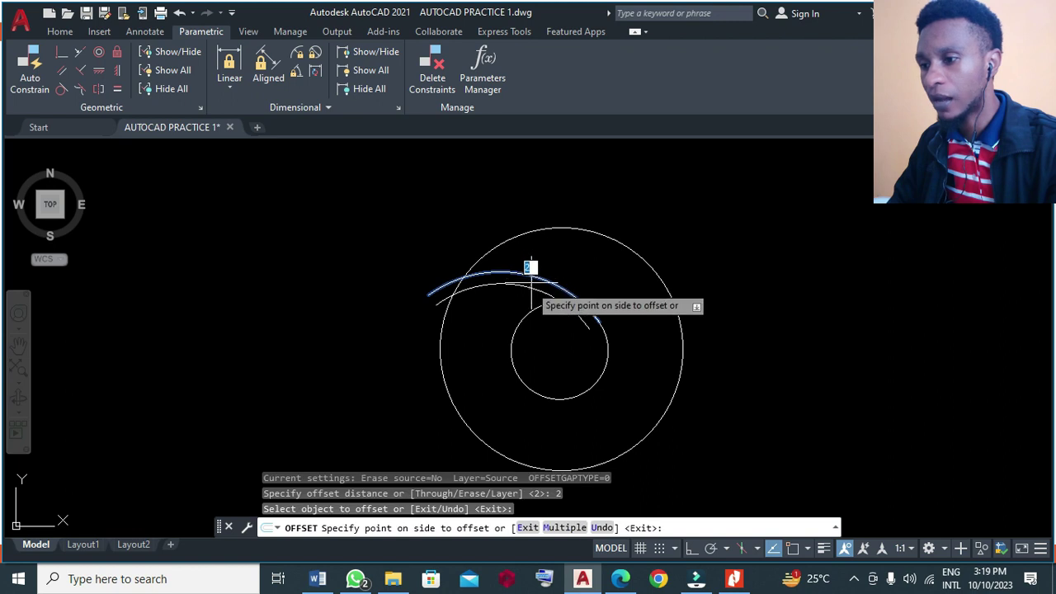
pyautogui.click(505, 326)
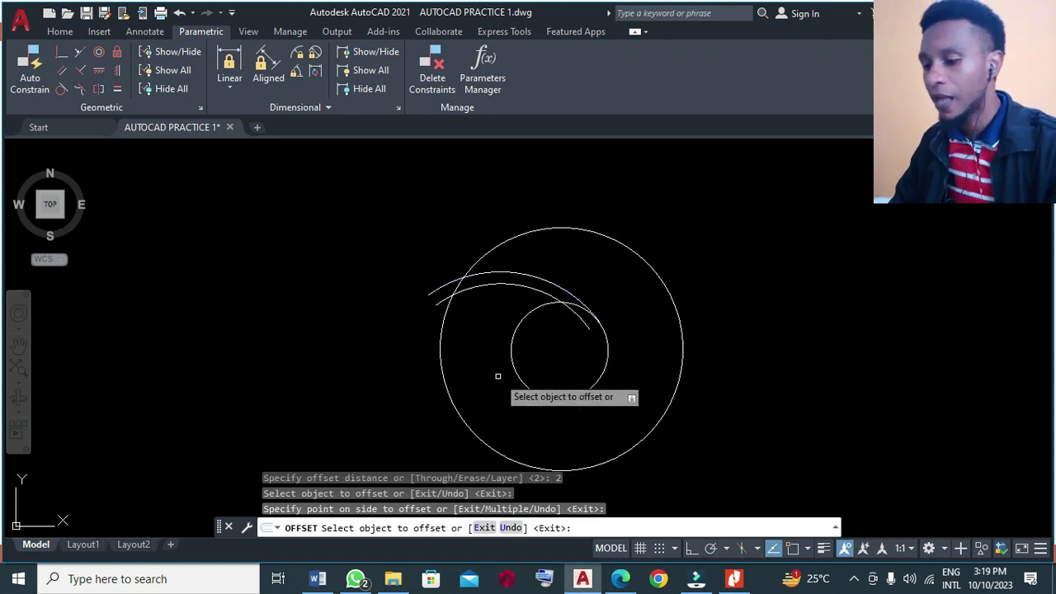
# Step: Trim the overhanging arc ends and the rest of both circles, leaving only the closed outline of one curved spoke
pyautogui.press('Return')
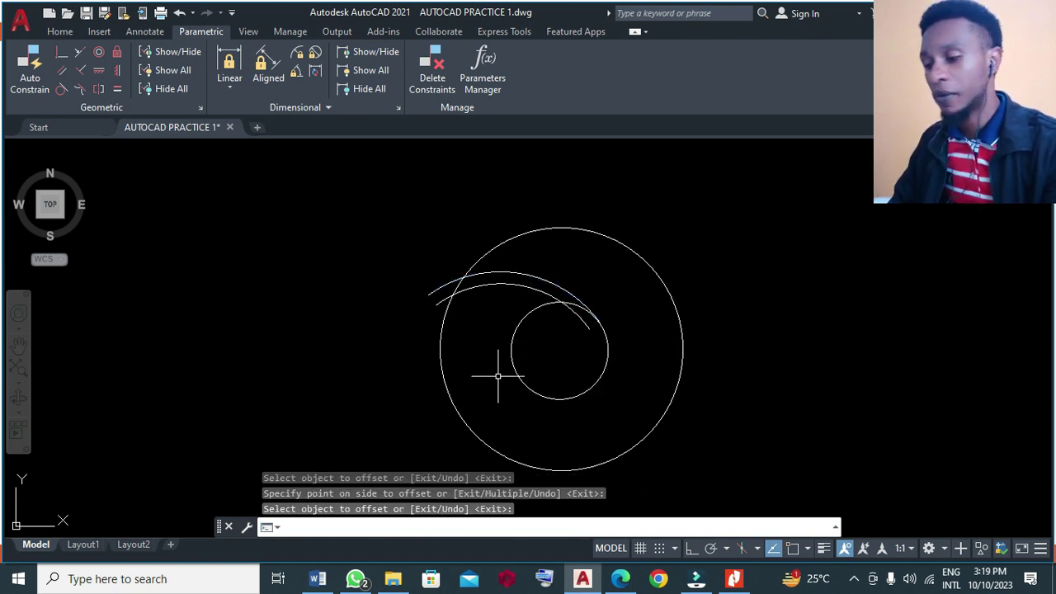
pyautogui.write('tr')
pyautogui.press('Return')
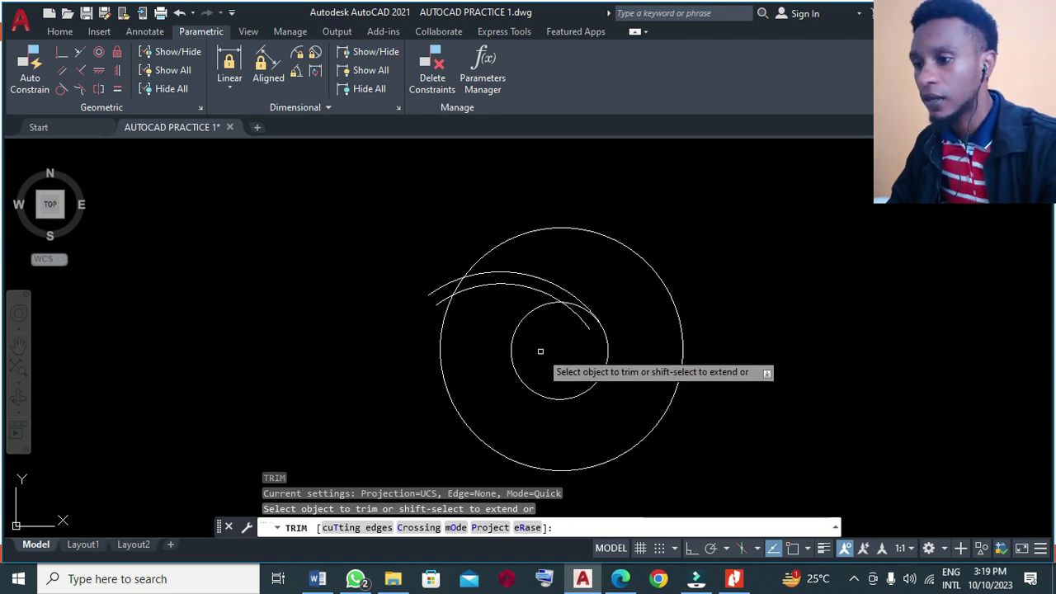
pyautogui.click(571, 314)
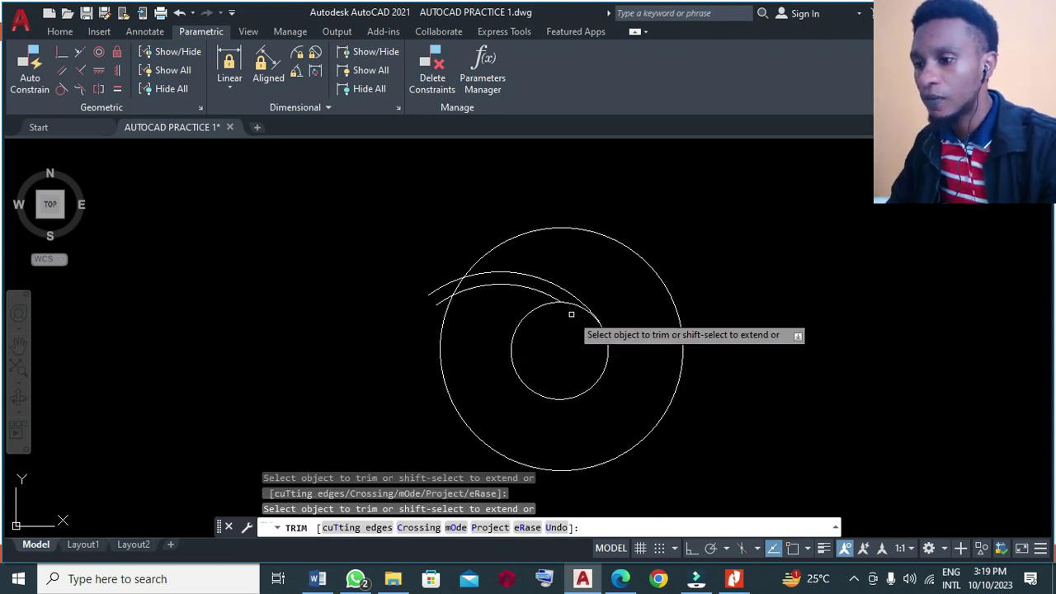
pyautogui.click(448, 302)
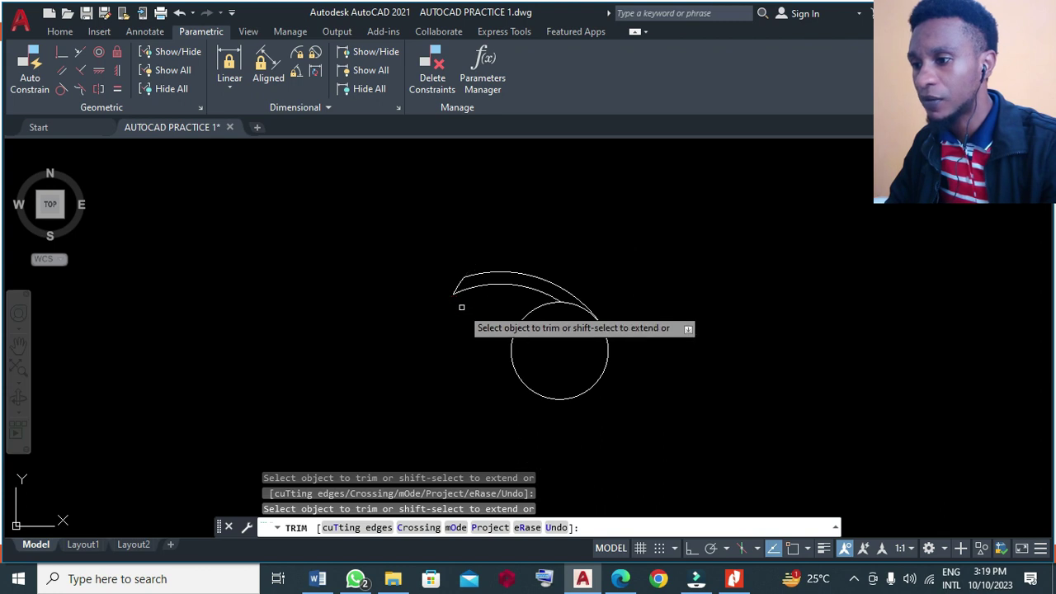
pyautogui.click(518, 321)
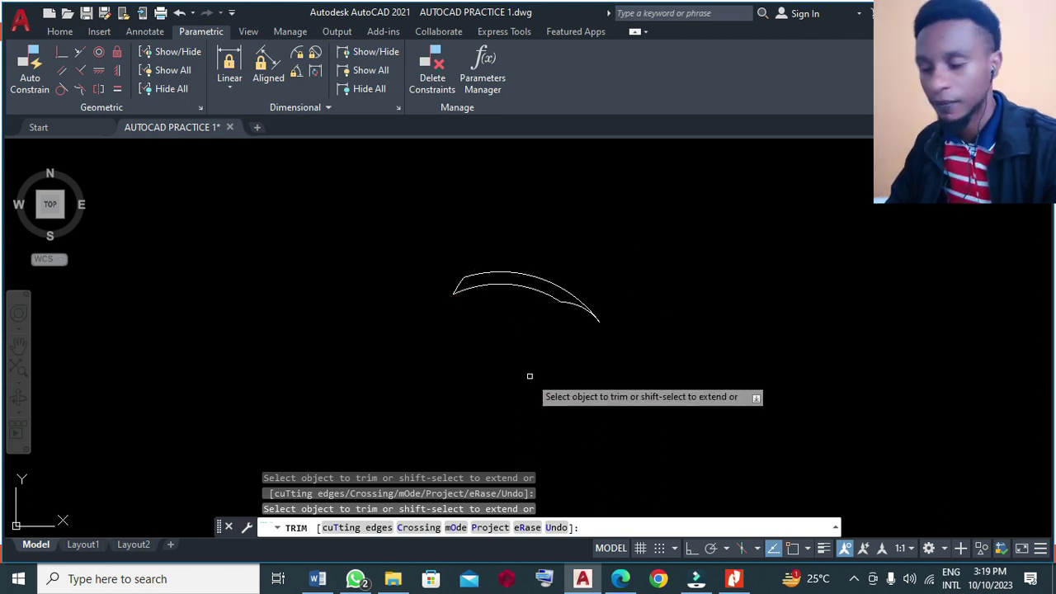
pyautogui.press('Return')
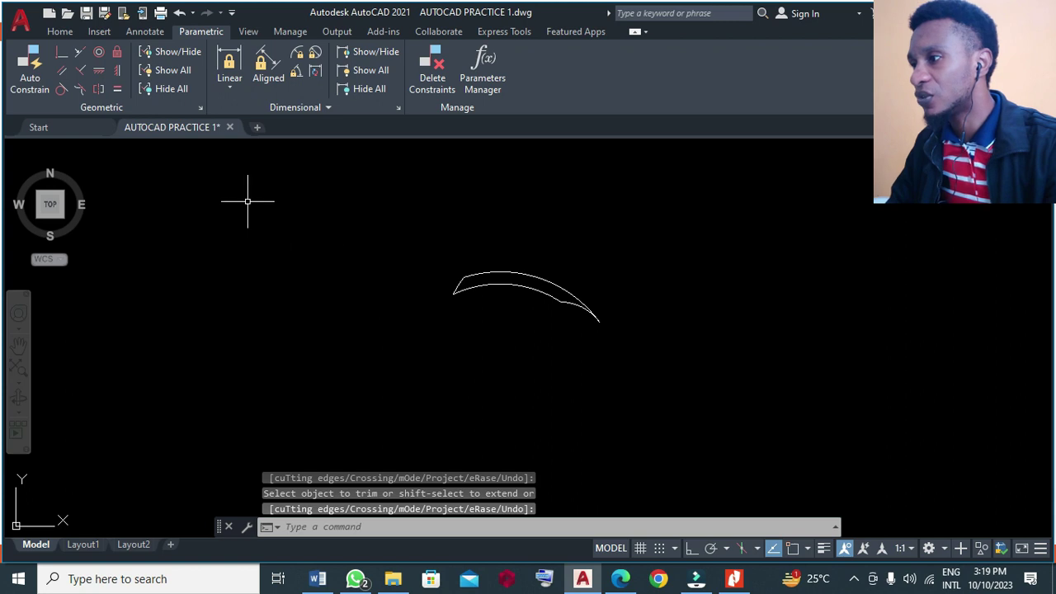
# Step: Turn on object snap and draw a circle of radius 5 at the centre of the former concentric circles
pyautogui.click(60, 31)
pyautogui.click(94, 59)
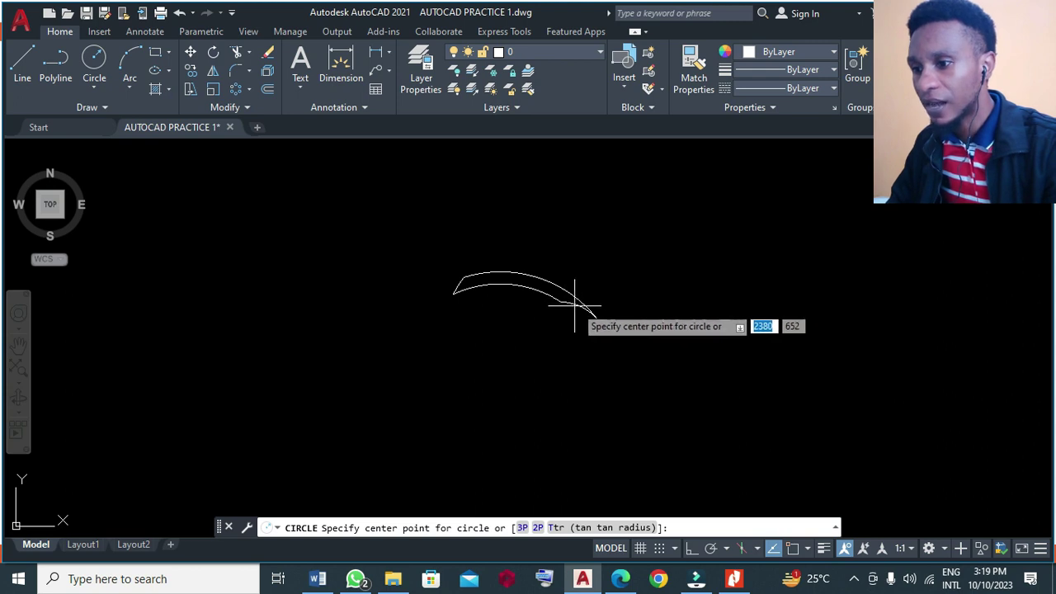
pyautogui.click(793, 550)
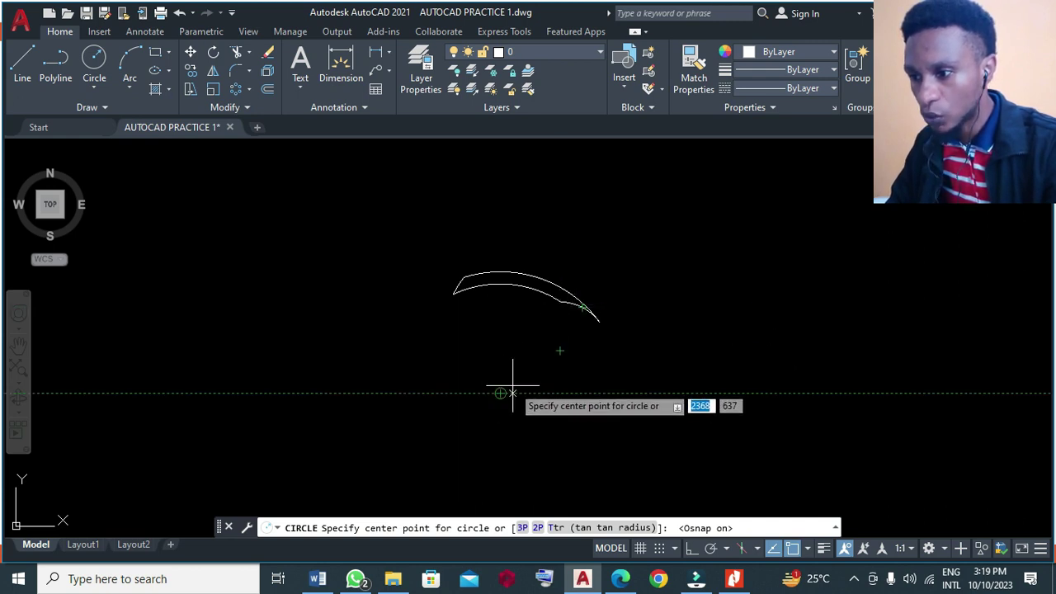
pyautogui.click(559, 351)
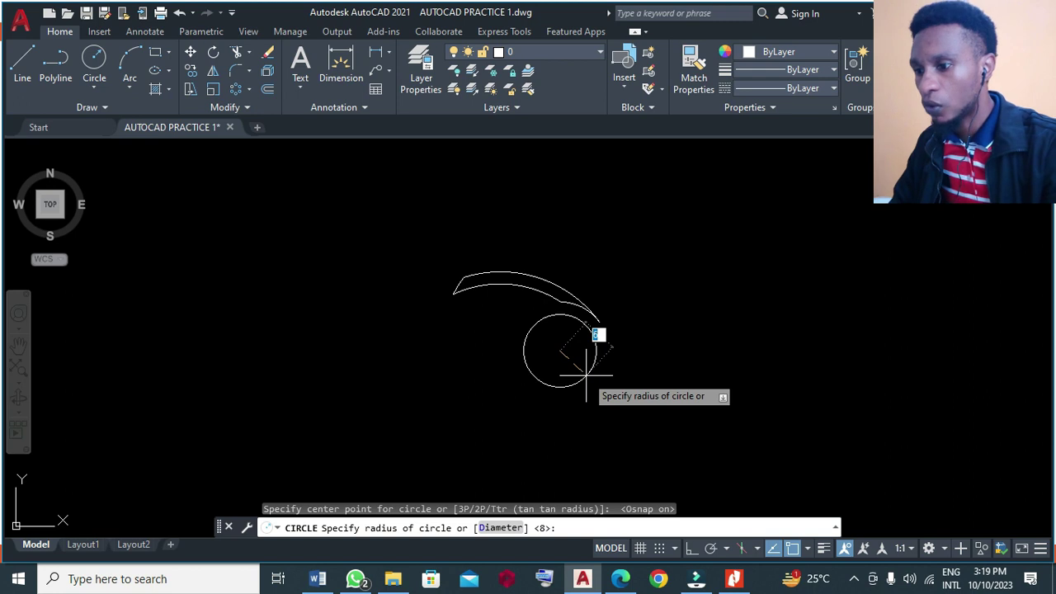
pyautogui.press('Return')
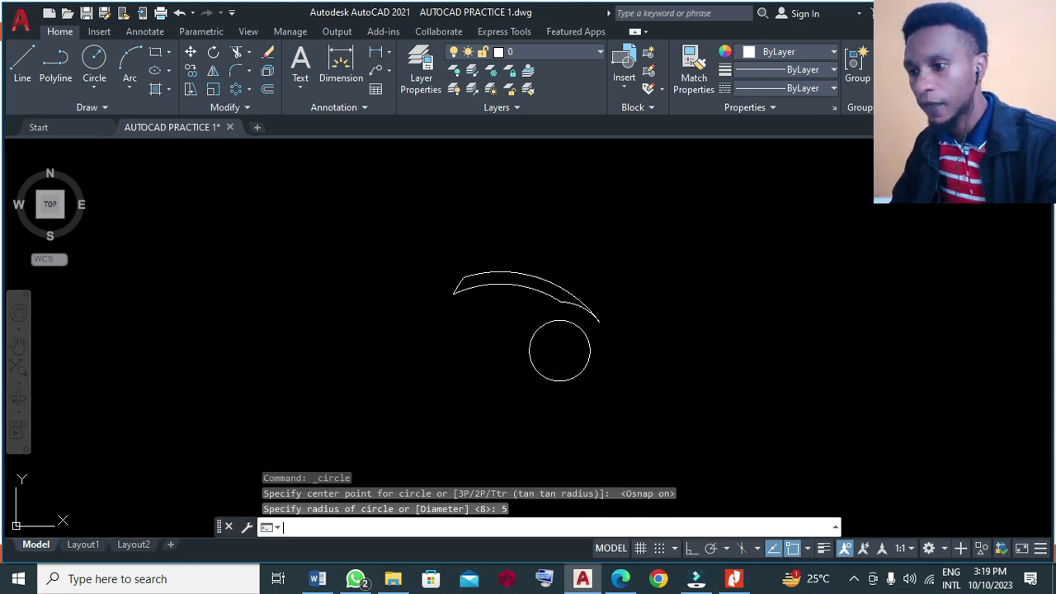
# Step: Draw a second circle of radius 2.5 concentric with the radius 5 hub circle
pyautogui.press('Return')
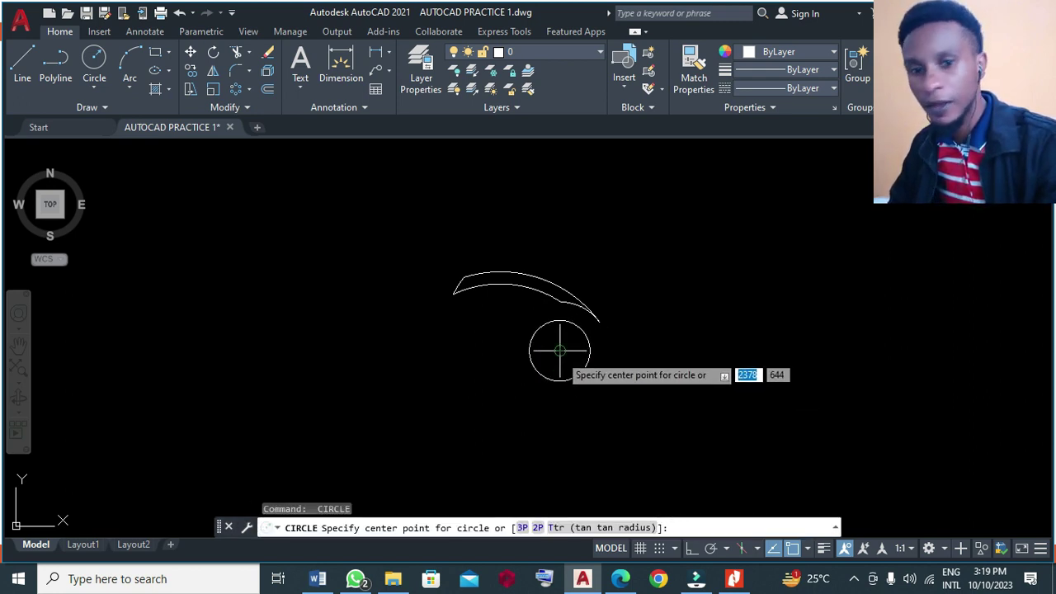
pyautogui.click(559, 350)
pyautogui.write('2.5')
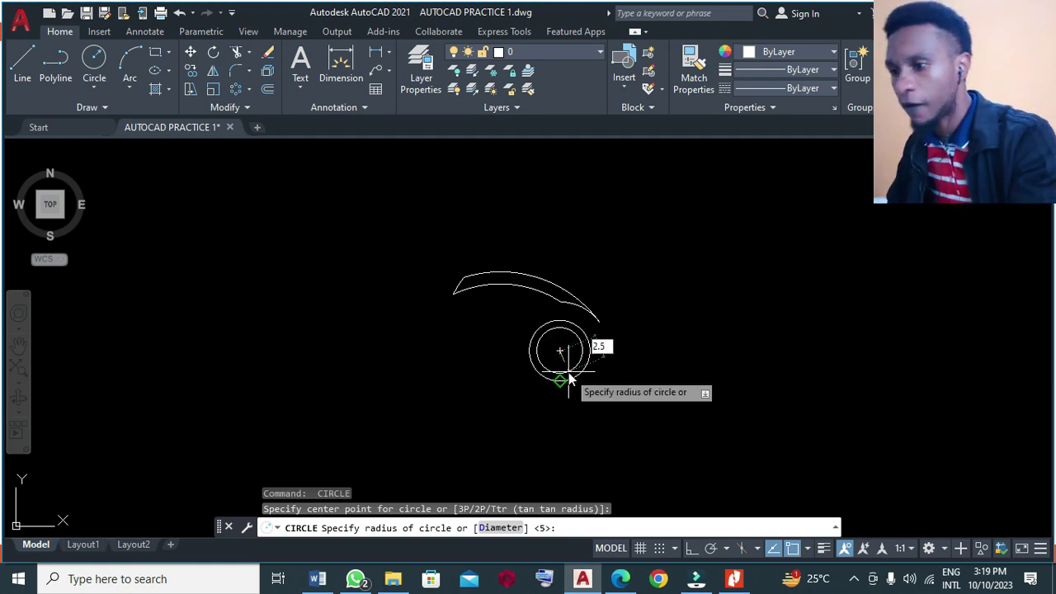
pyautogui.press('Return')
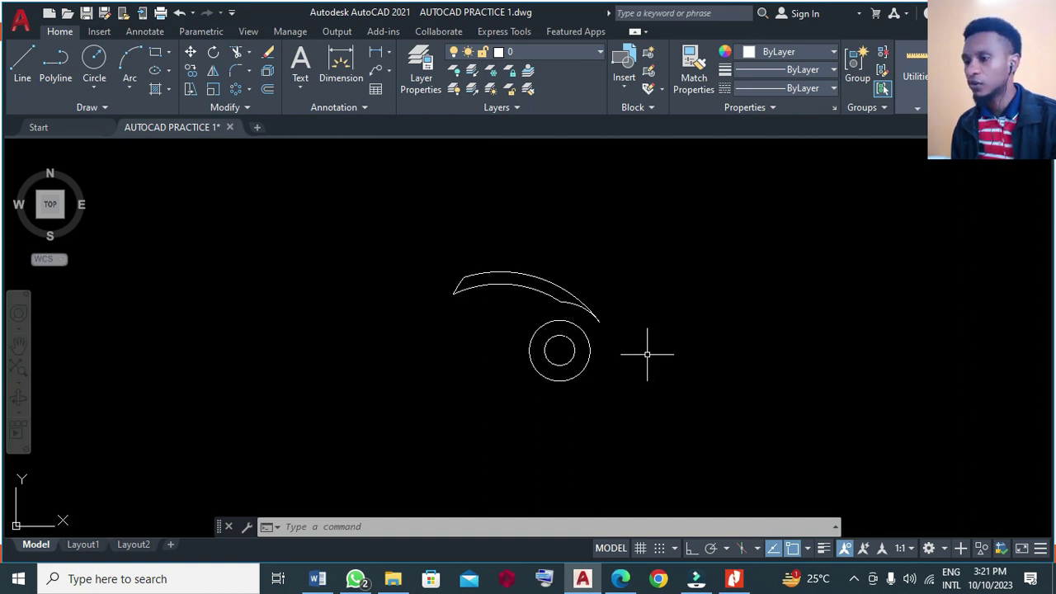
# Step: Fillet the pointed inner tip of the spoke between its upper arc and the short hub-side arc, entering 0.6
pyautogui.write('f')
pyautogui.press('Return')
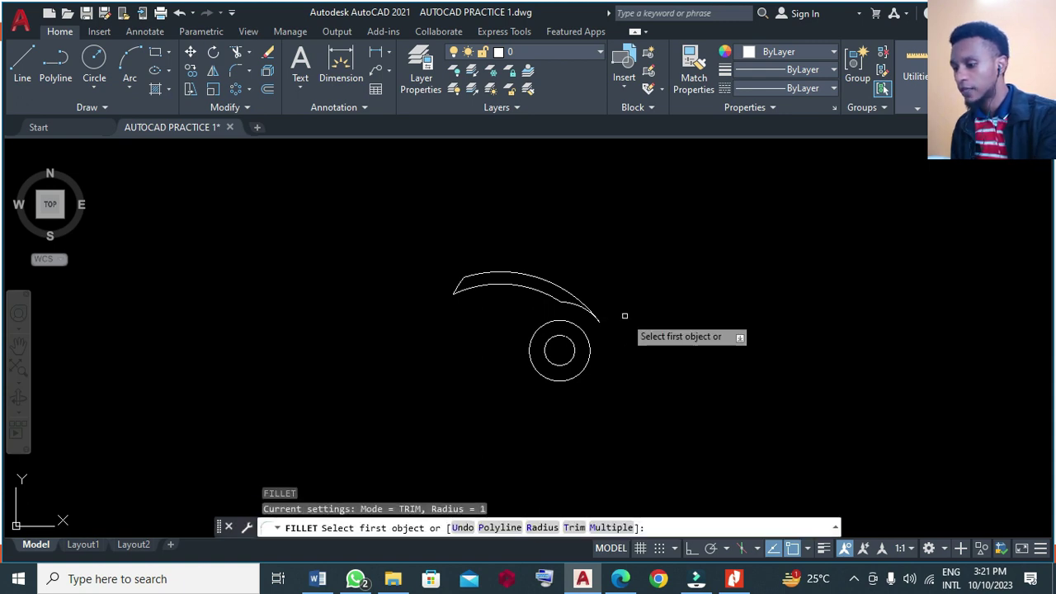
pyautogui.write('0.6')
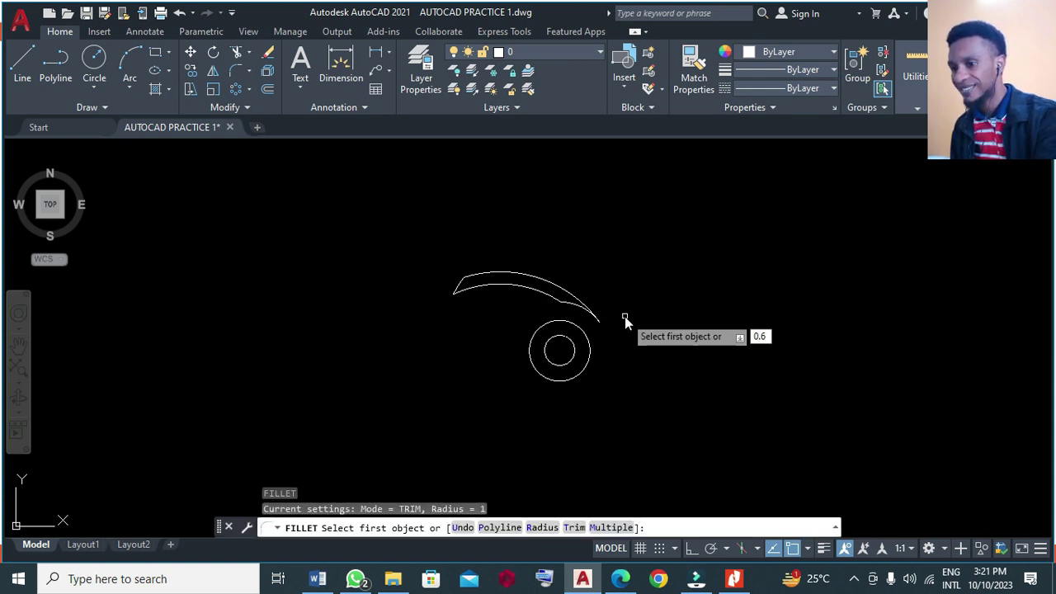
pyautogui.press('Return')
pyautogui.scroll(4, 624, 315)
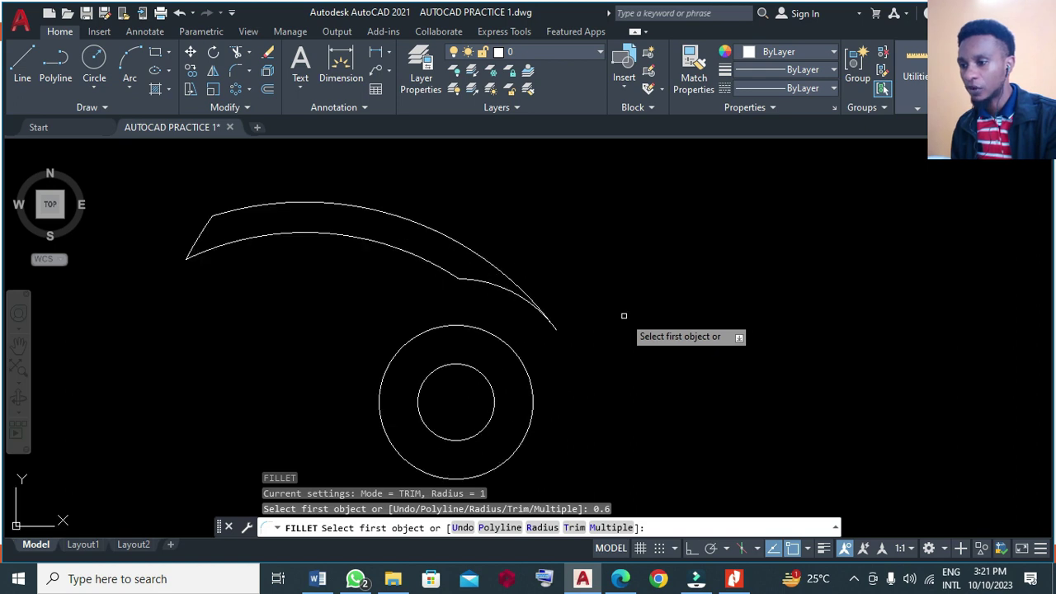
pyautogui.click(508, 280)
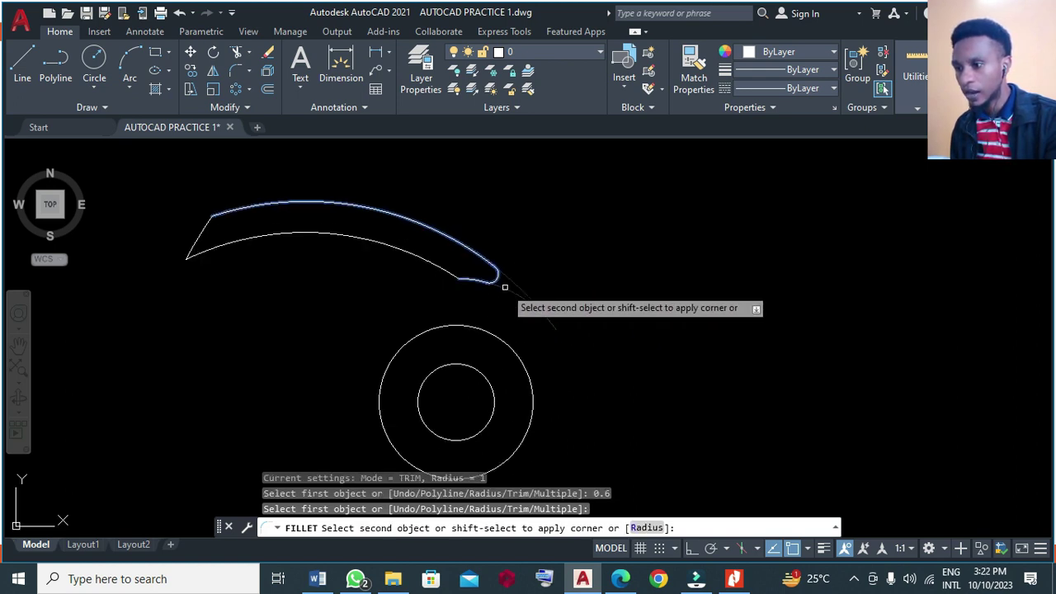
pyautogui.click(498, 286)
# Step: Fillet the corner between the short hub-side arc and the spoke's lower arc with the same radius
pyautogui.press('Return')
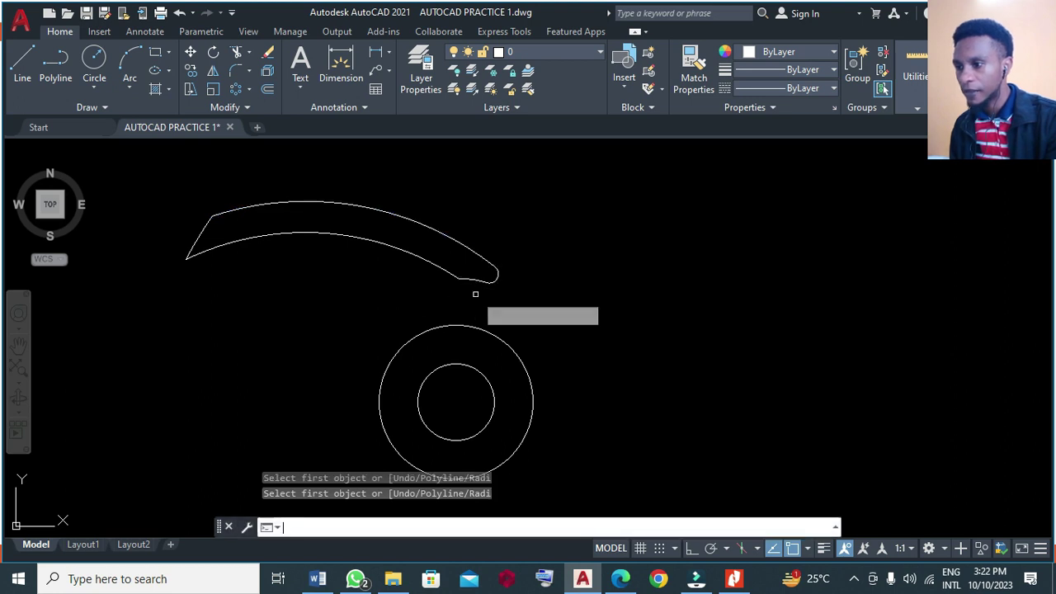
pyautogui.click(474, 281)
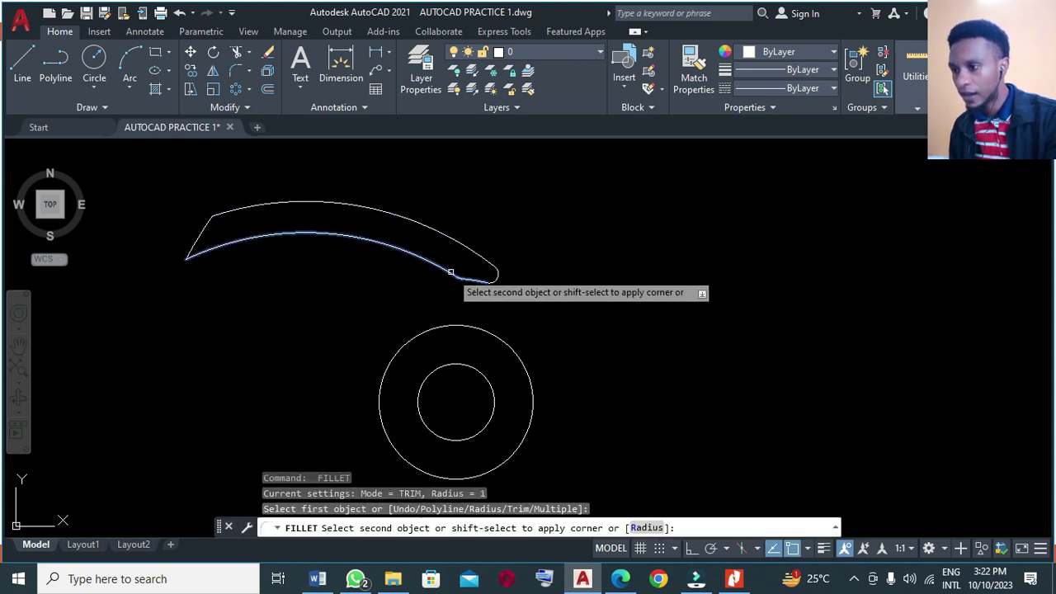
pyautogui.scroll(2, 451, 279)
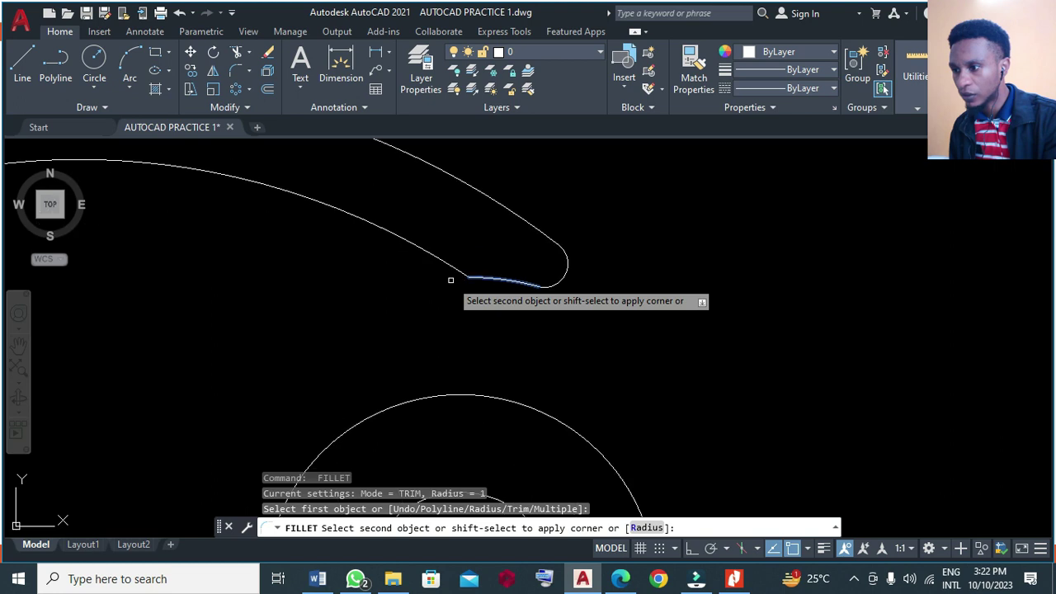
pyautogui.scroll(3, 292, 189)
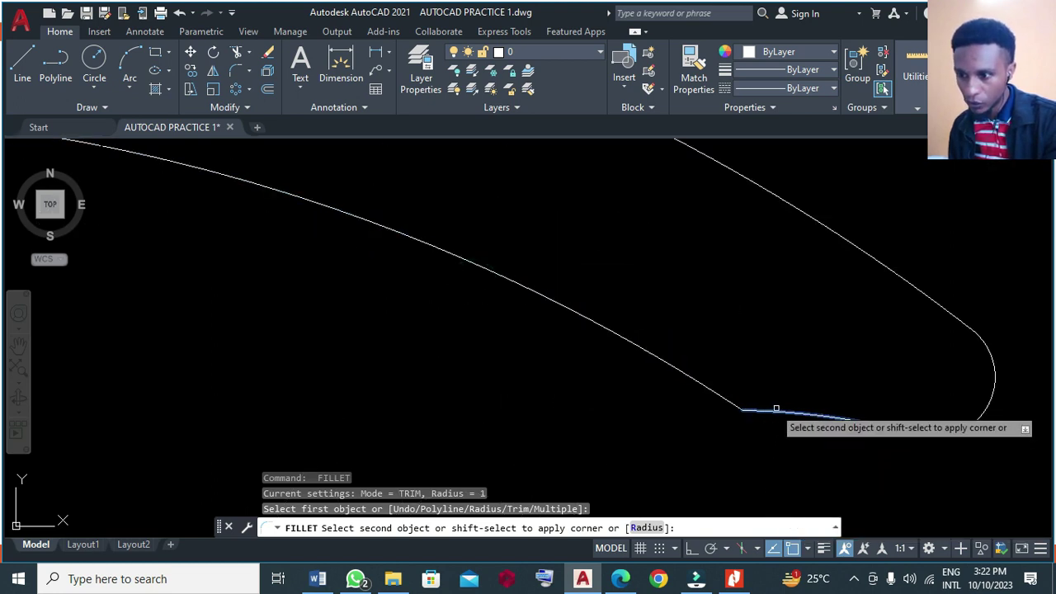
pyautogui.click(726, 396)
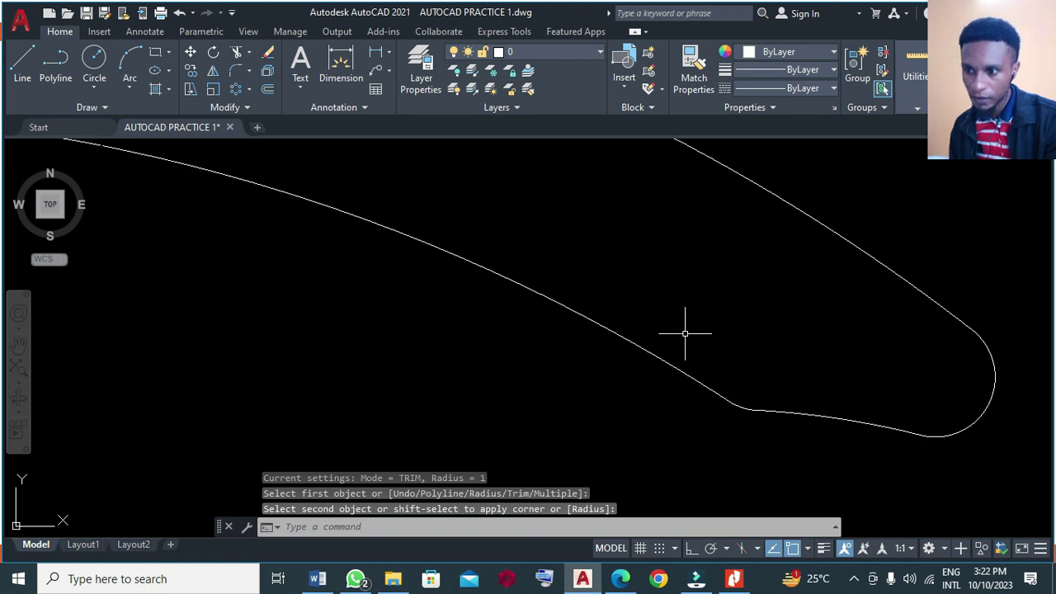
# Step: Create a polar array of the whole spoke outline around the centre of the hub circles
pyautogui.scroll(-3, 542, 218)
pyautogui.scroll(-2, 667, 236)
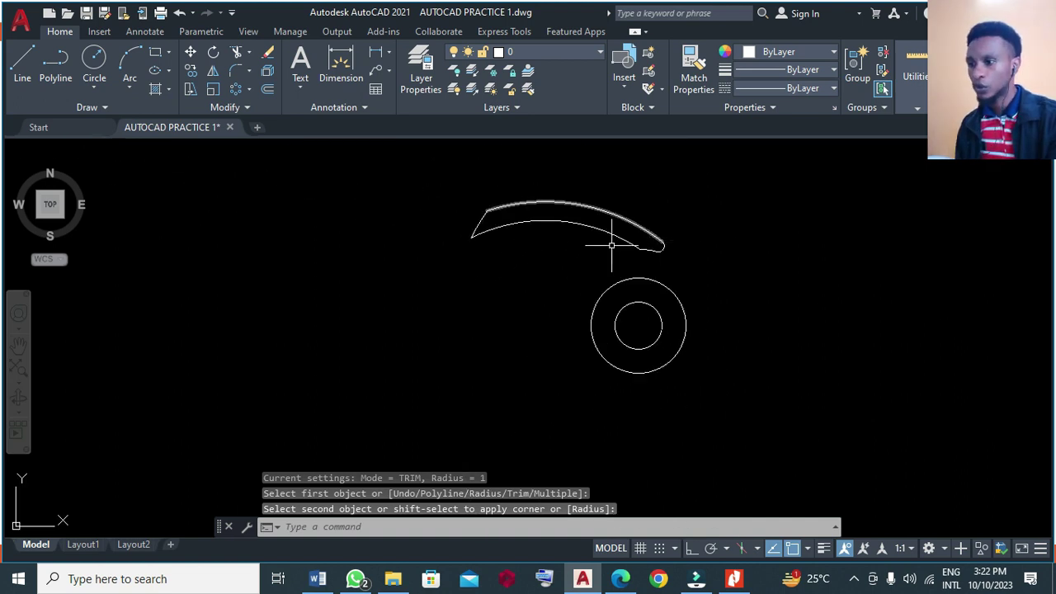
pyautogui.scroll(-2, 461, 294)
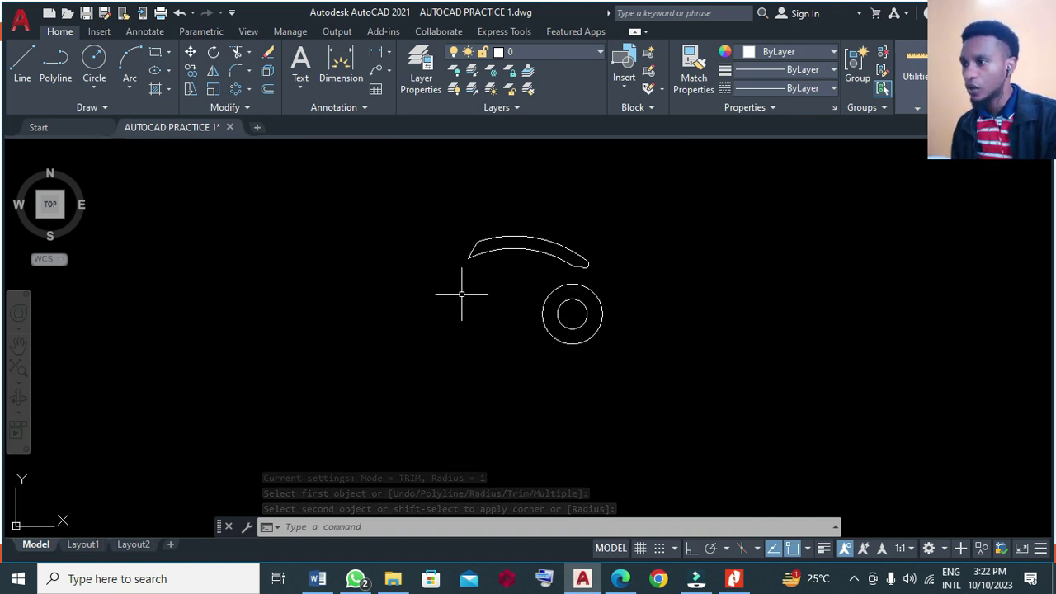
pyautogui.click(249, 90)
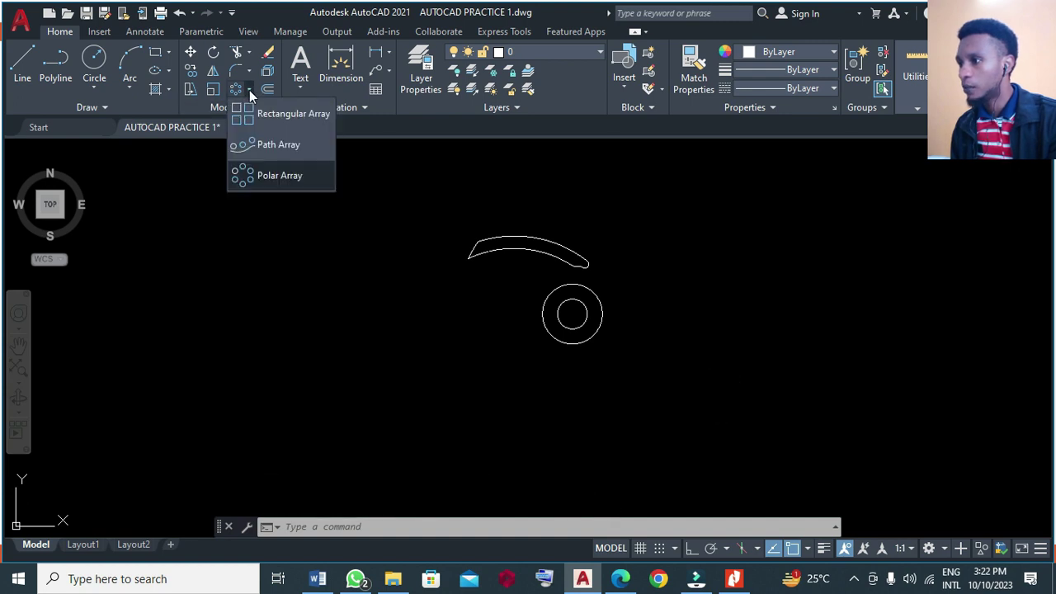
pyautogui.click(285, 173)
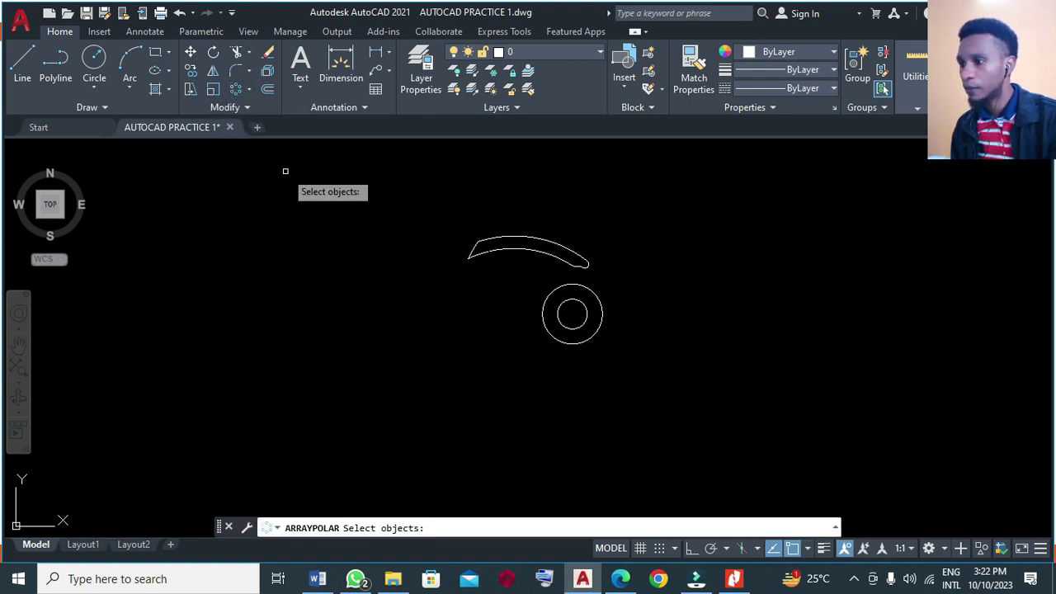
pyautogui.click(436, 209)
pyautogui.click(629, 286)
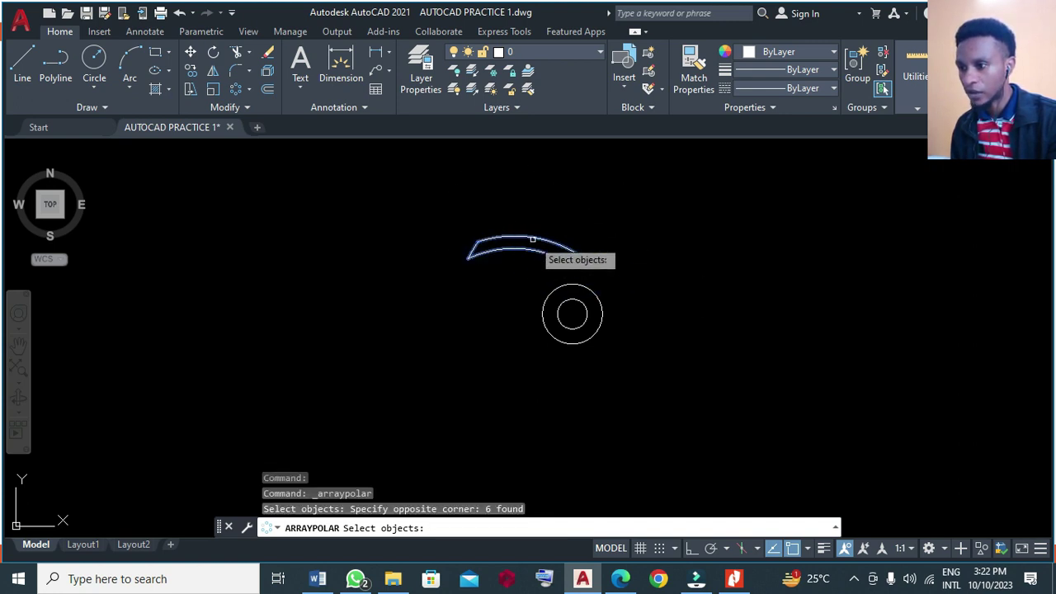
pyautogui.press('Return')
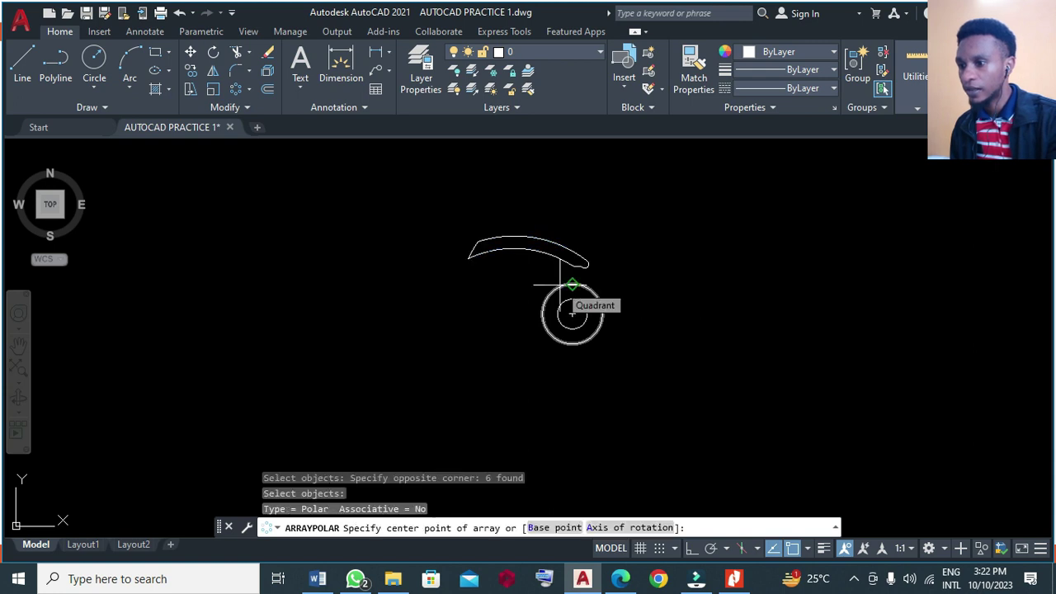
pyautogui.click(572, 313)
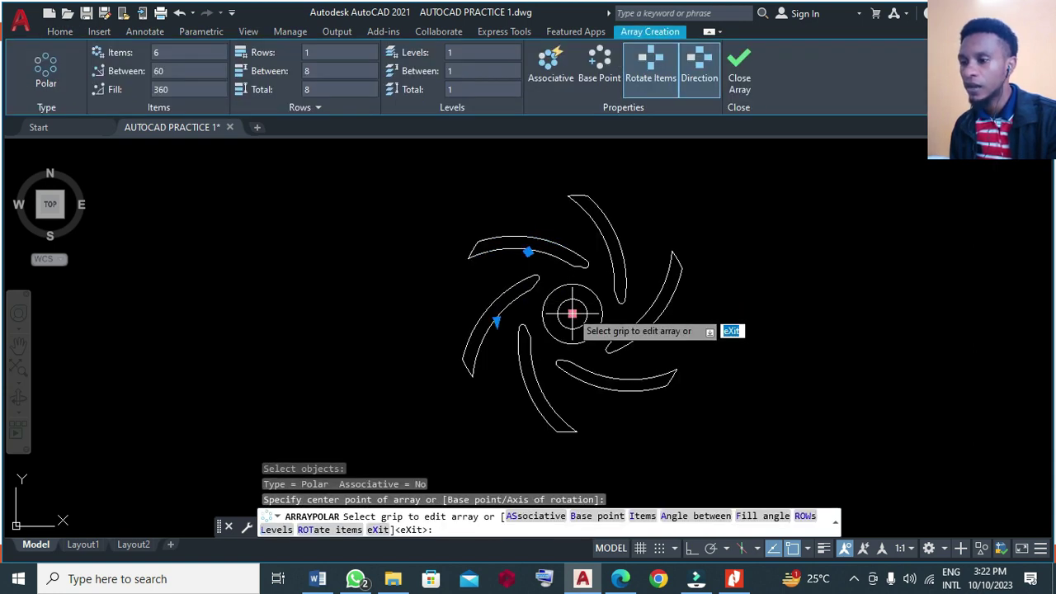
# Step: Set the polar array to 8 items and finish it
pyautogui.click(183, 52)
pyautogui.doubleClick(183, 52)
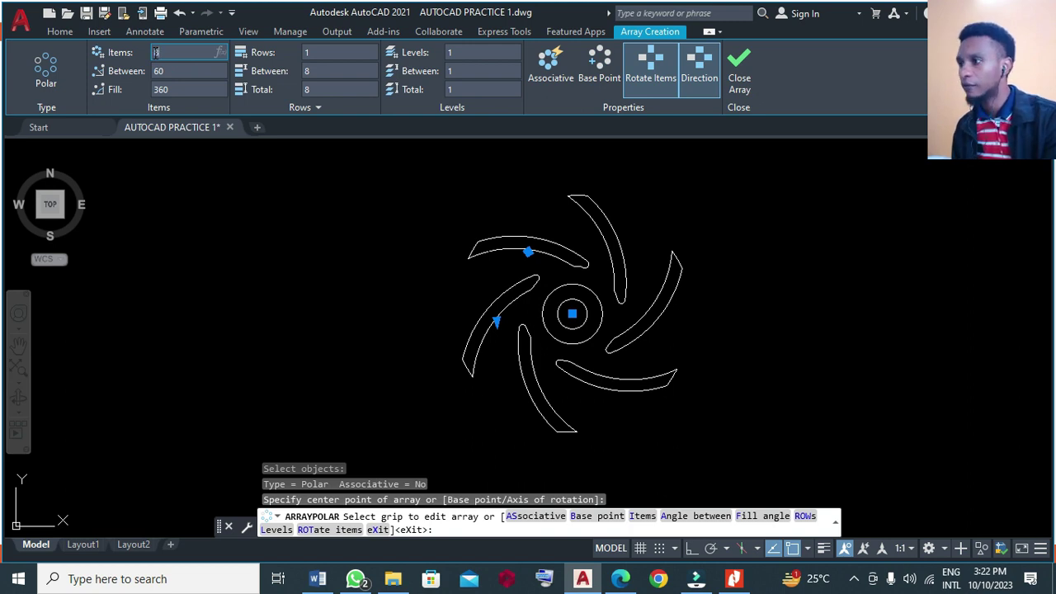
pyautogui.write('8')
pyautogui.click(812, 84)
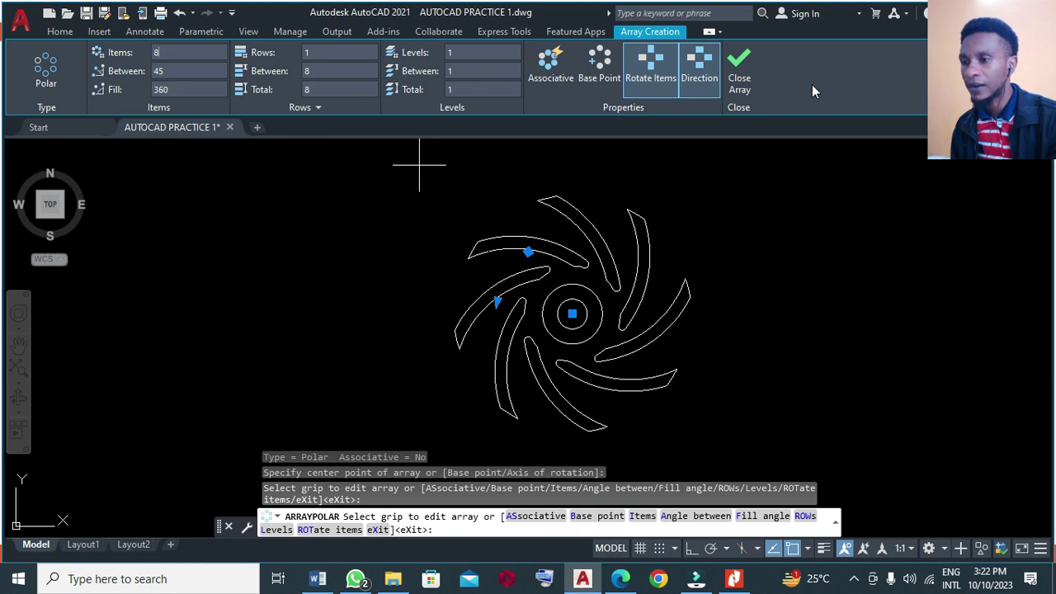
pyautogui.click(741, 72)
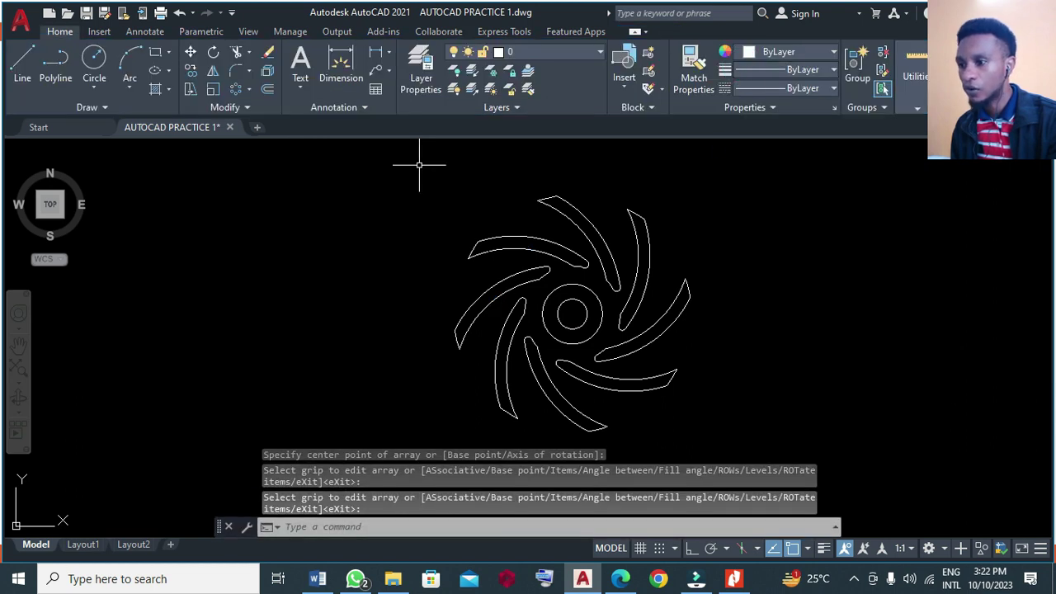
# Step: Draw a circle of radius 22 around the eight spokes, centred on the hub circles
pyautogui.scroll(-2, 735, 223)
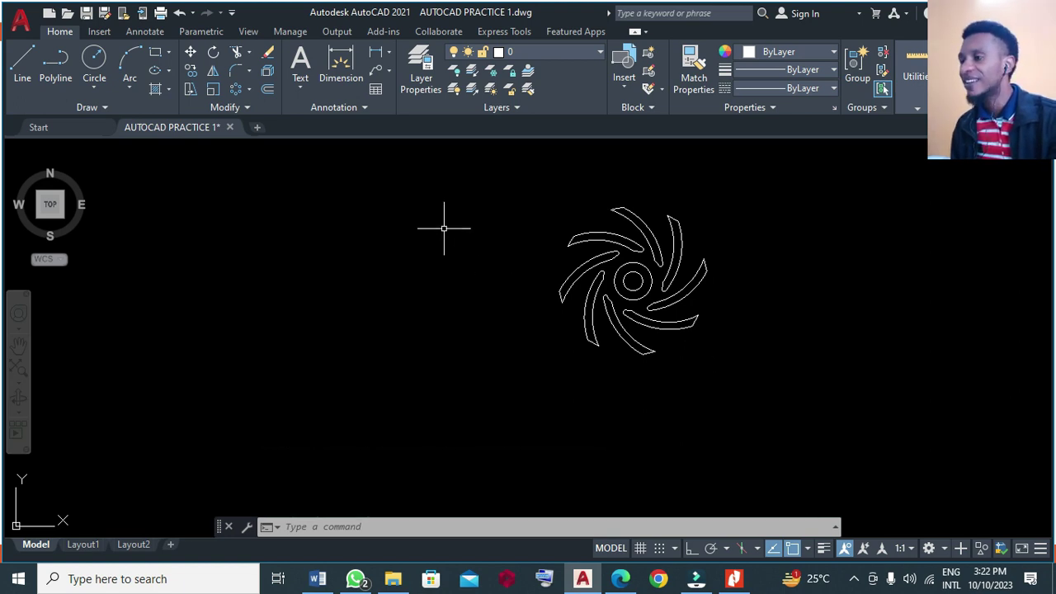
pyautogui.click(93, 59)
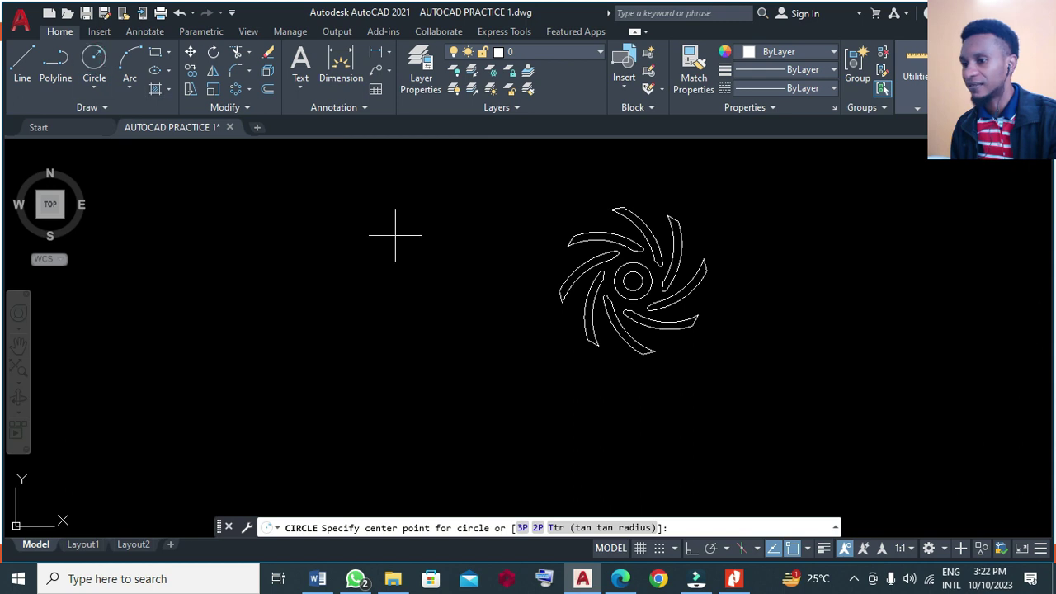
pyautogui.click(632, 281)
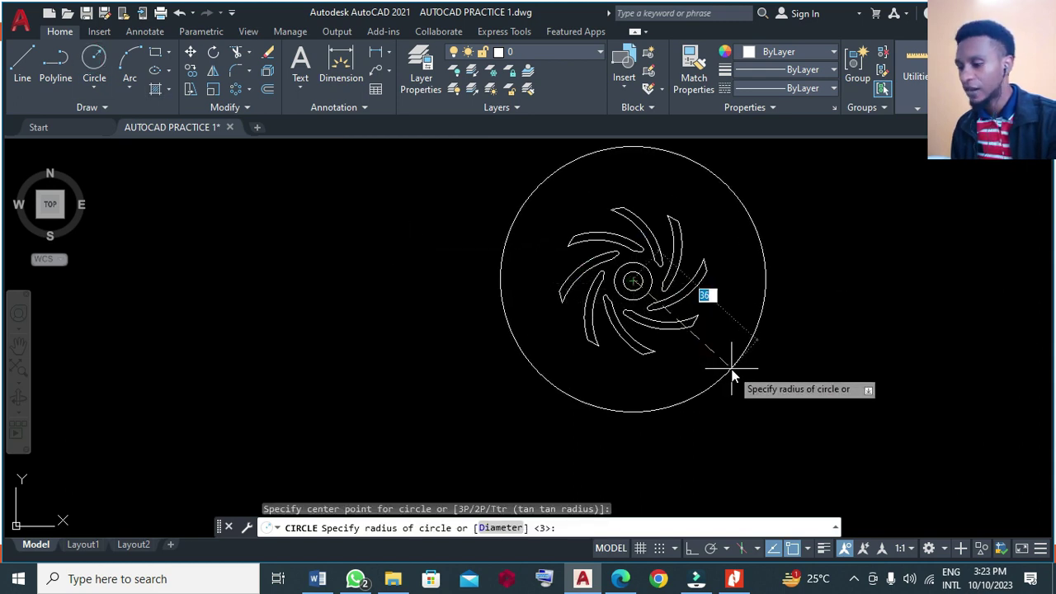
pyautogui.press('Return')
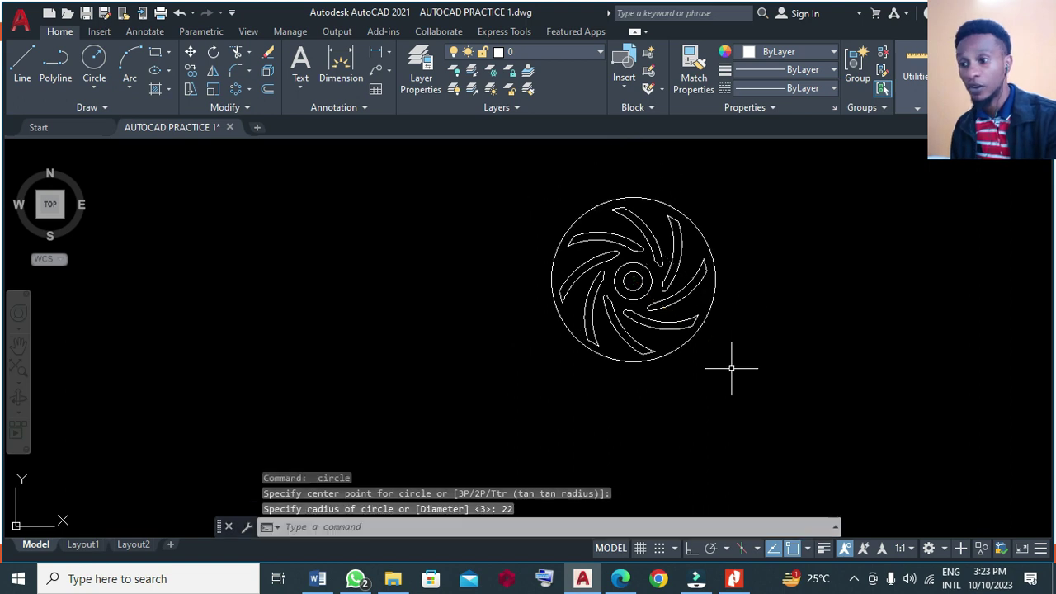
# Step: Add a concentric outer rim circle of radius 24 from the same hub centre
pyautogui.press('Return')
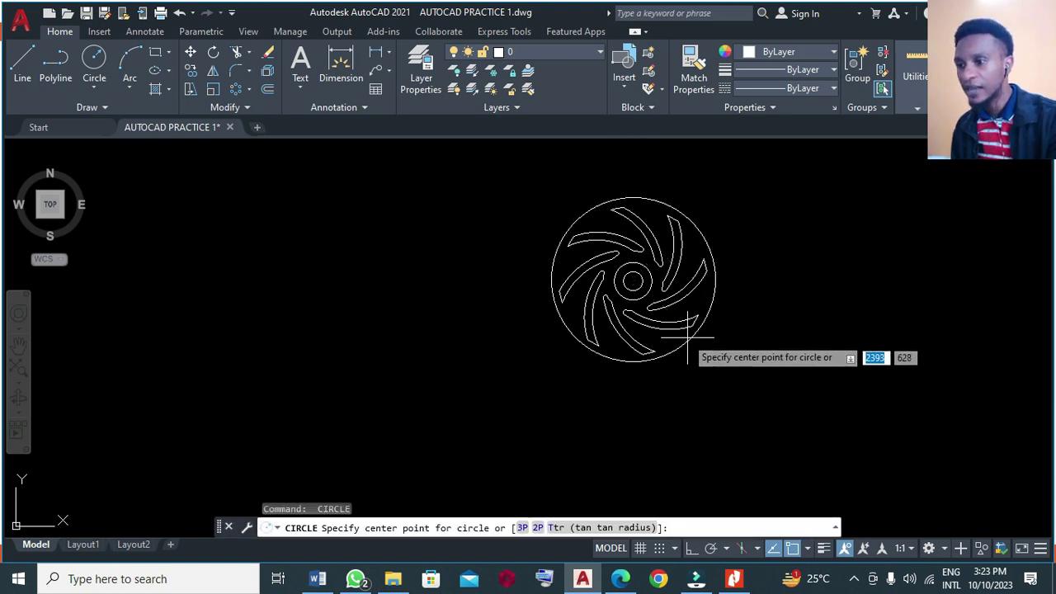
pyautogui.click(632, 281)
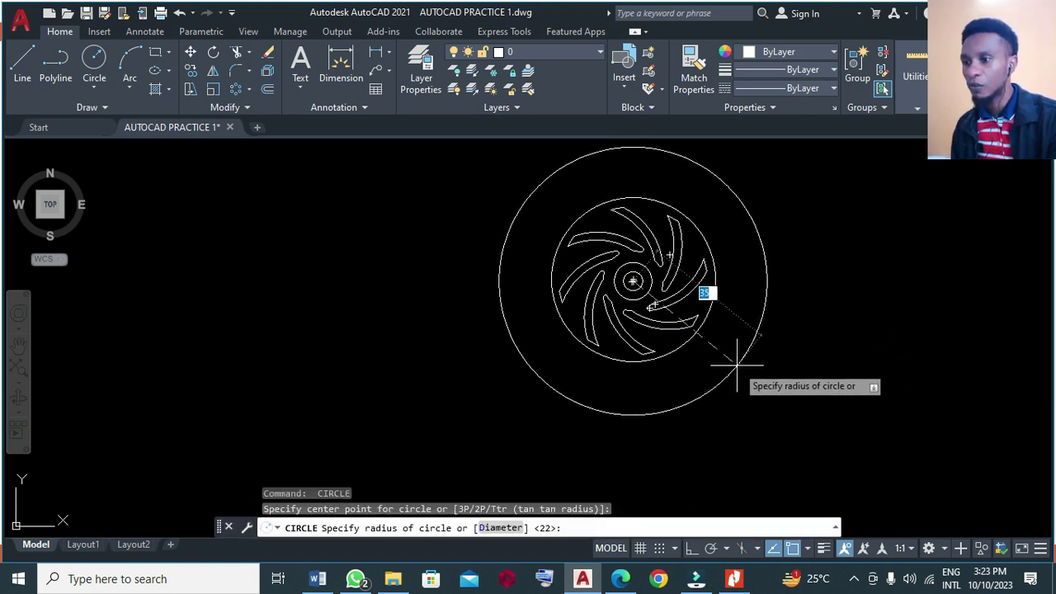
pyautogui.press('Return')
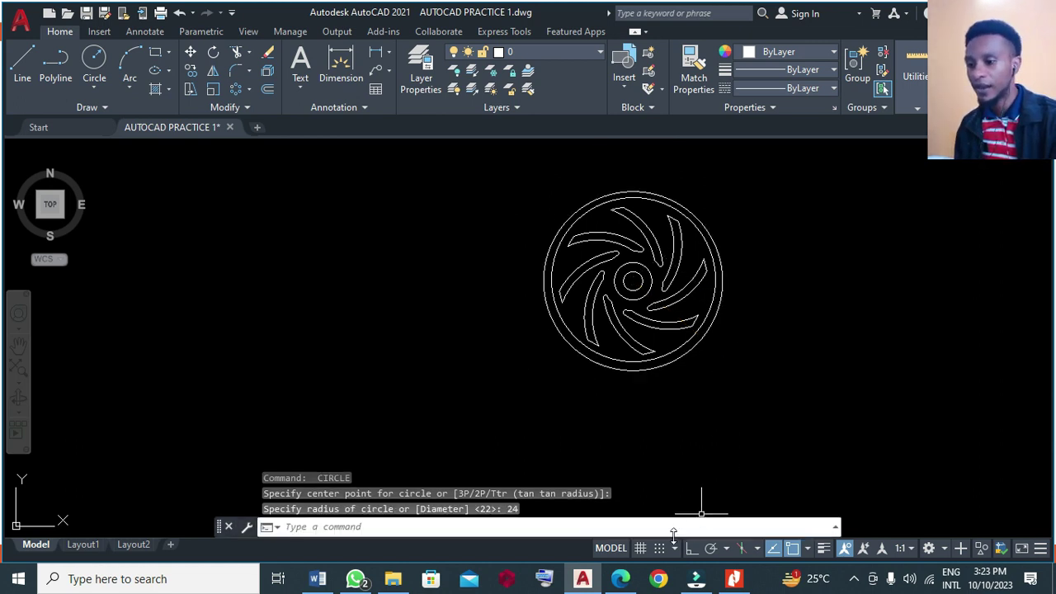
# Step: Switch between the reference PDF in Nitro Pro and the AutoCAD drawing to compare the rim circles
pyautogui.click(735, 580)
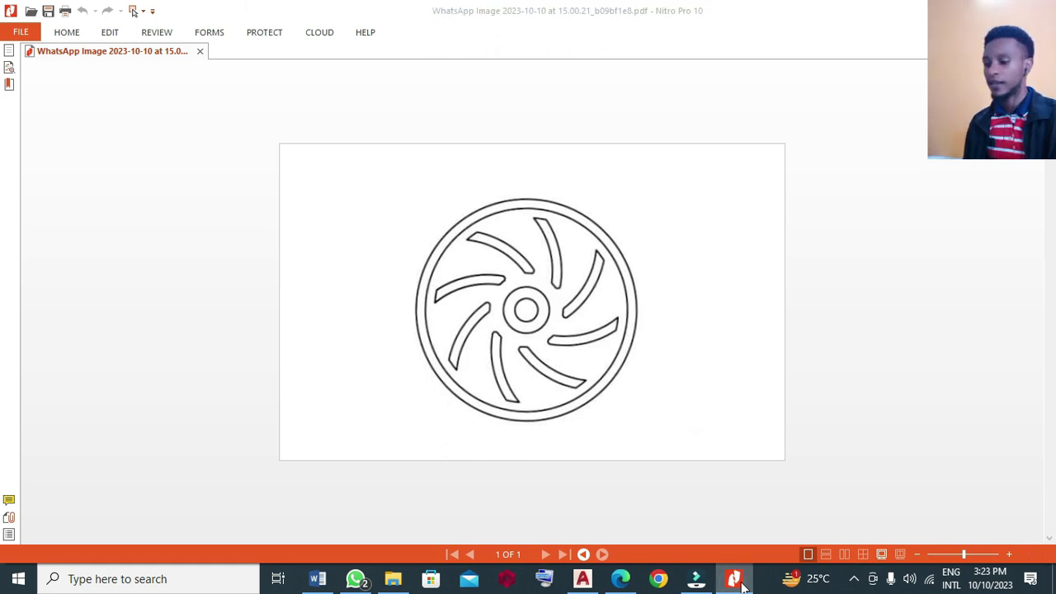
pyautogui.click(741, 582)
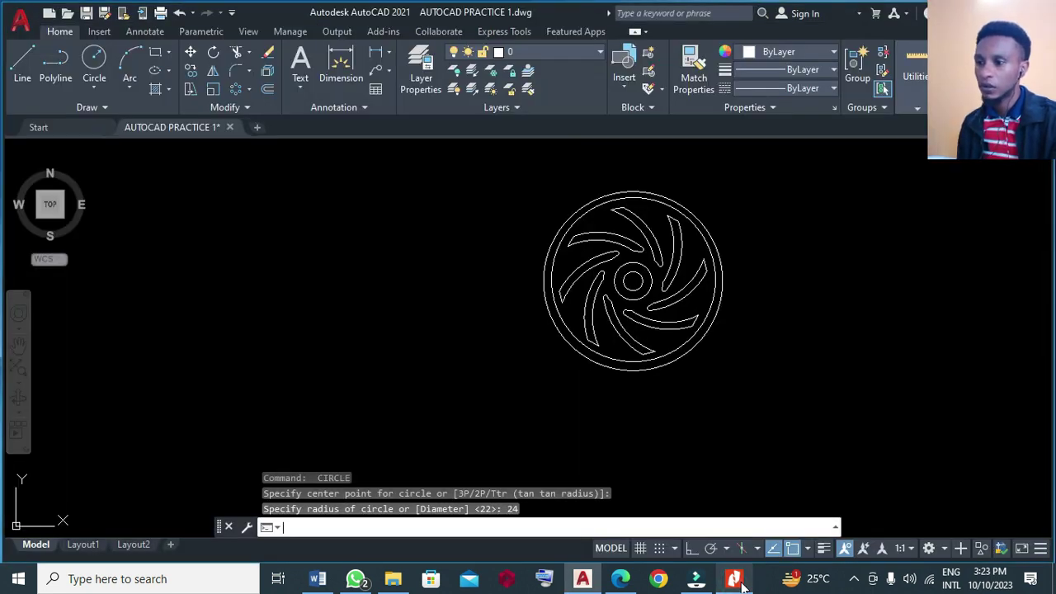
pyautogui.click(741, 583)
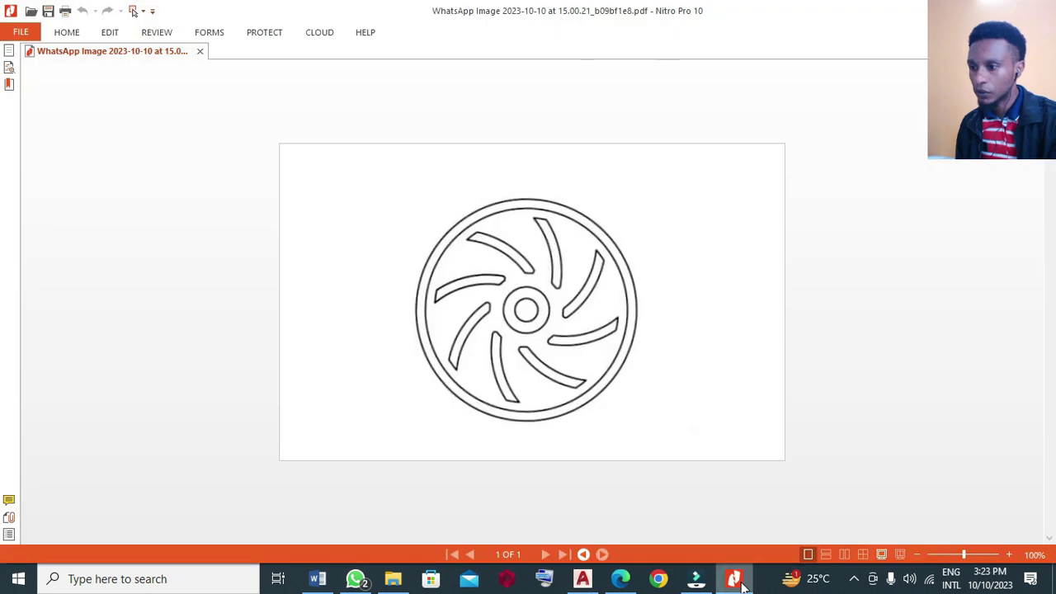
pyautogui.click(741, 582)
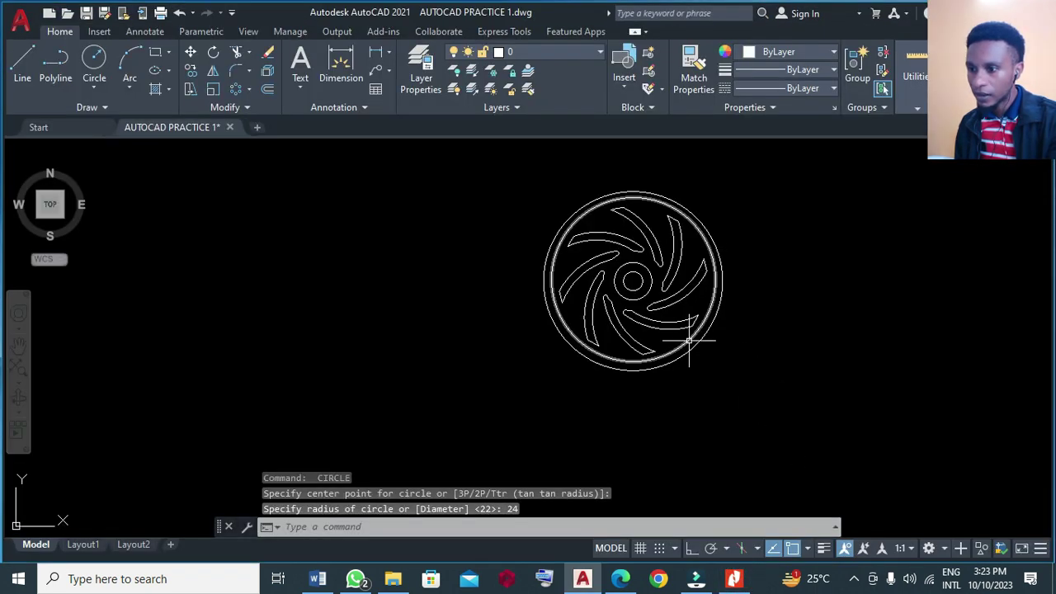
pyautogui.scroll(2, 689, 339)
pyautogui.scroll(-2, 584, 437)
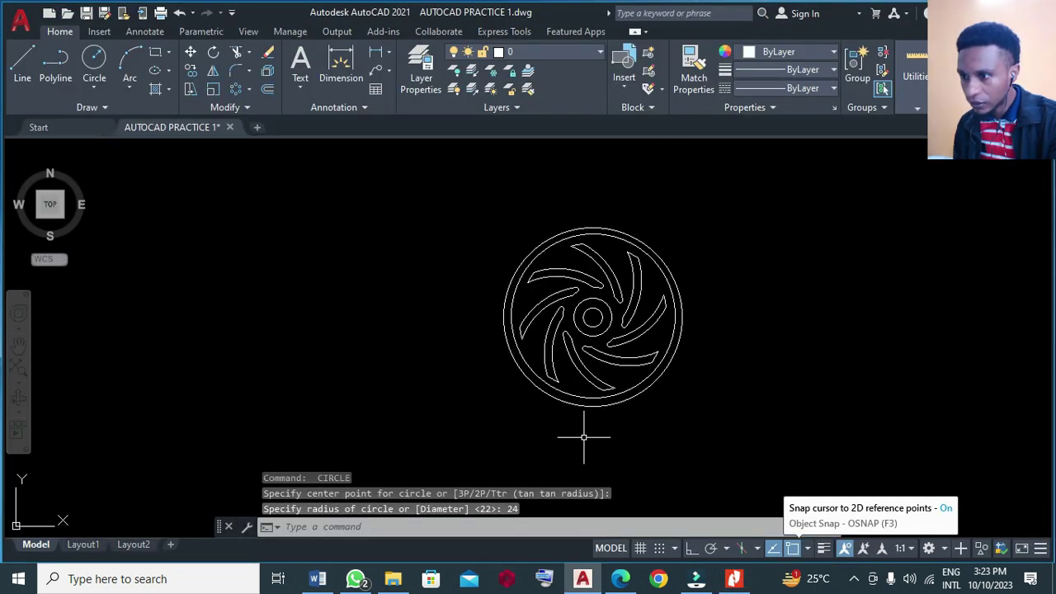
# Step: Erase the outermost rim circle of the wheel
pyautogui.write('e')
pyautogui.press('Return')
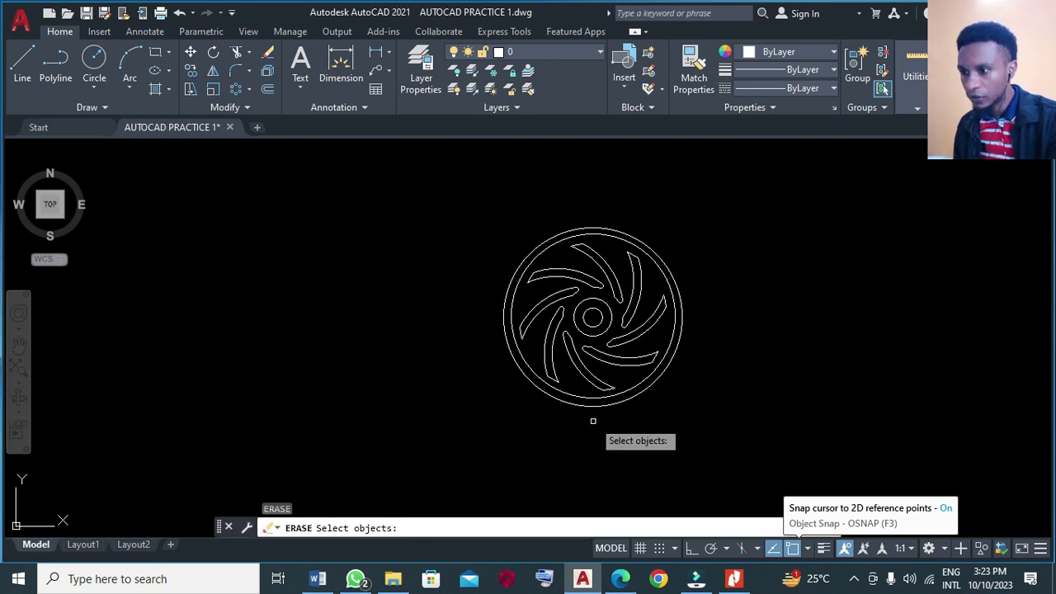
pyautogui.click(592, 408)
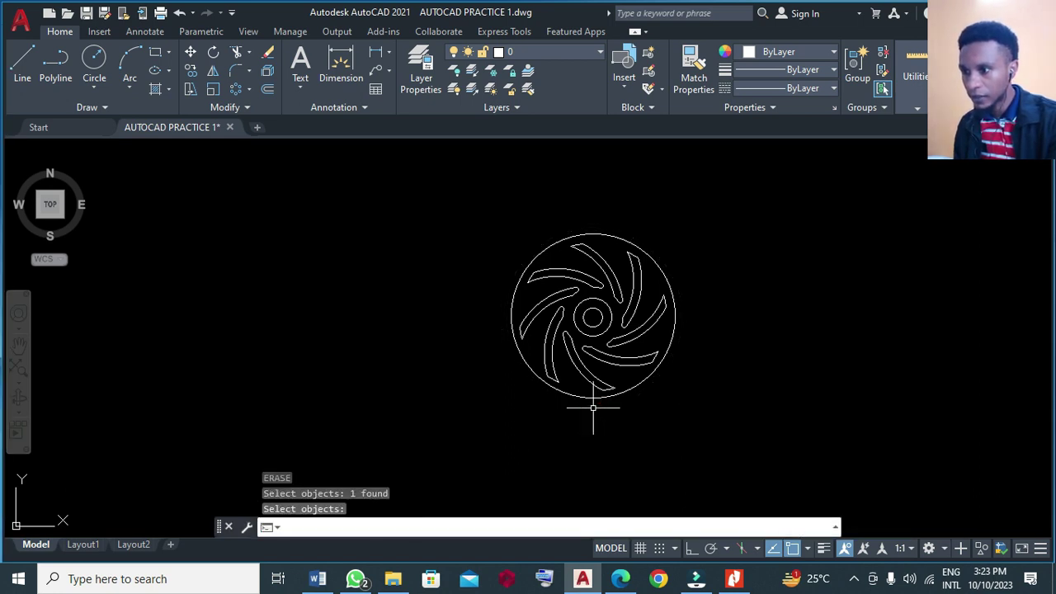
# Step: Redraw the outermost rim circle from the hub centre with a radius of 24
pyautogui.click(93, 60)
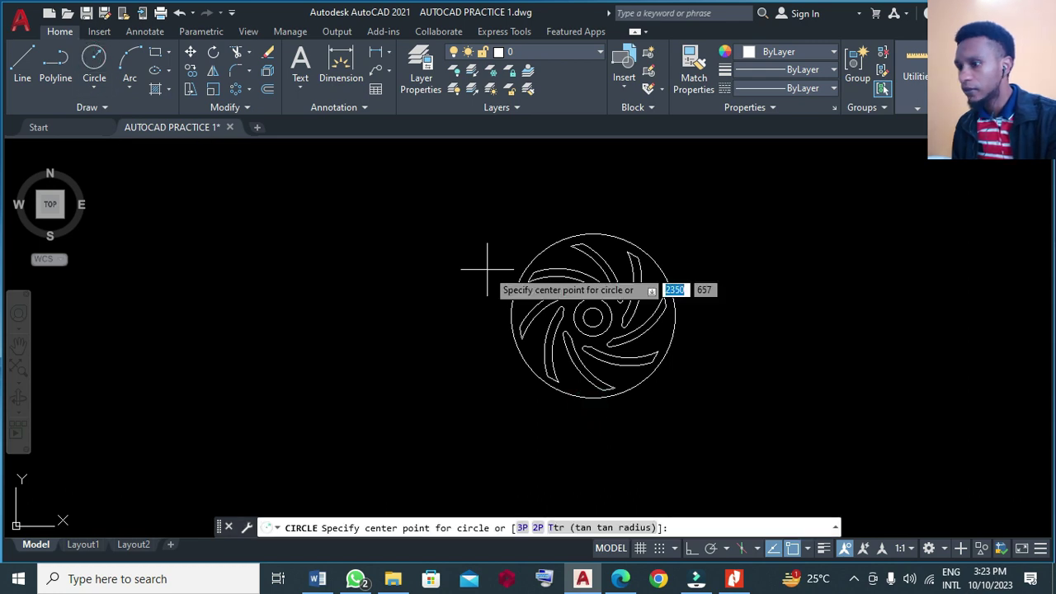
pyautogui.click(592, 316)
pyautogui.write('24')
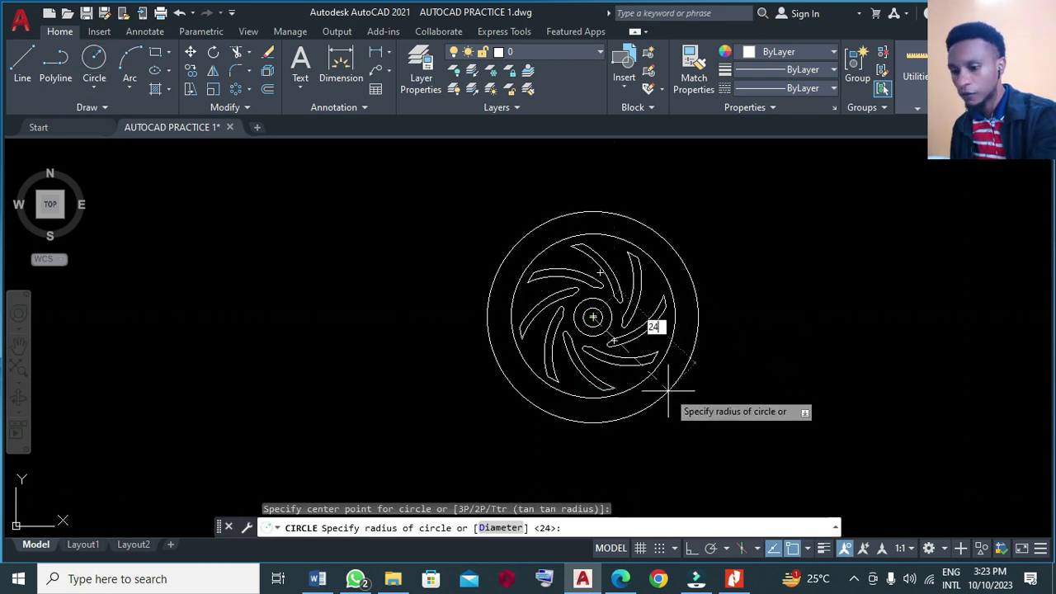
pyautogui.press('Return')
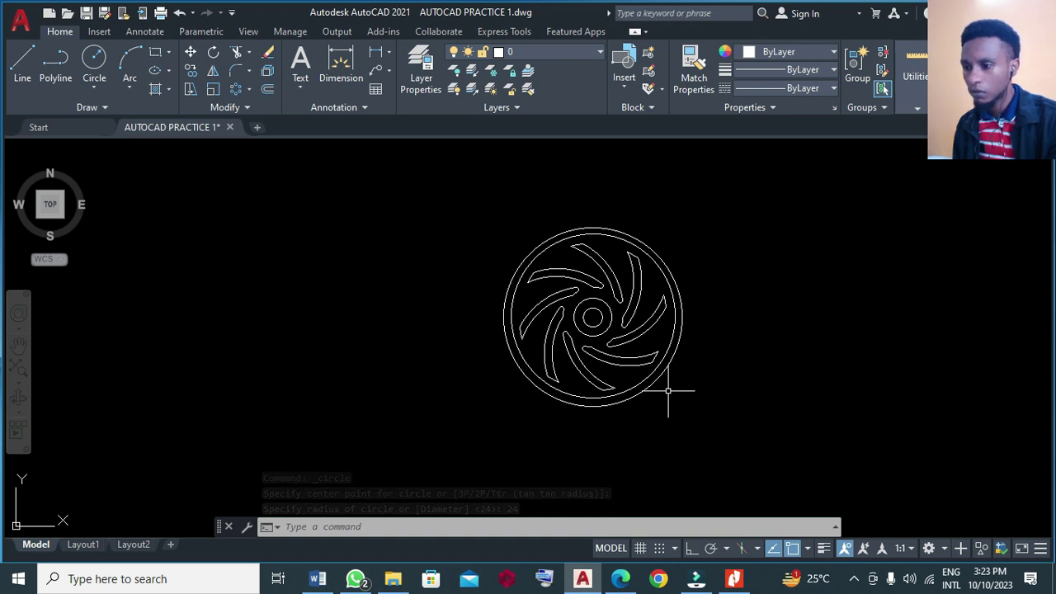
# Step: Inspect the rim up close and erase both rim circles together
pyautogui.scroll(2, 668, 390)
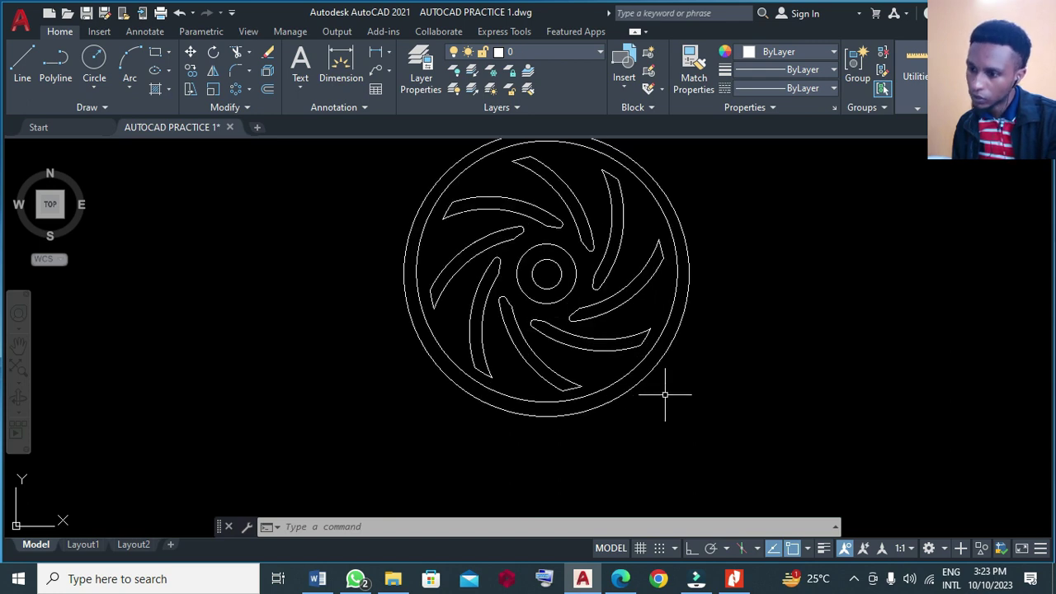
pyautogui.scroll(-2, 588, 446)
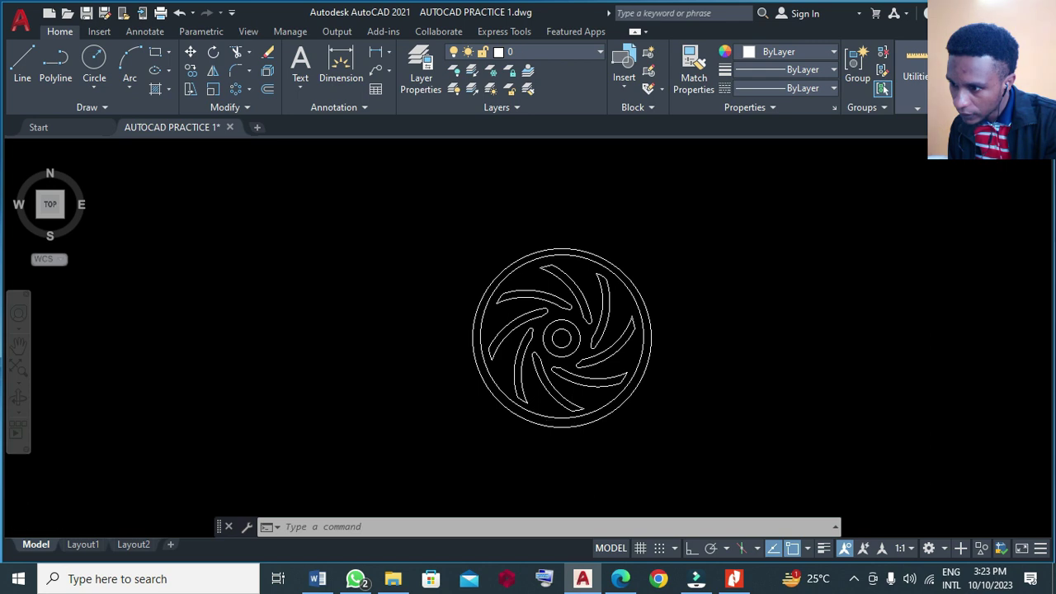
pyautogui.scroll(2, 571, 420)
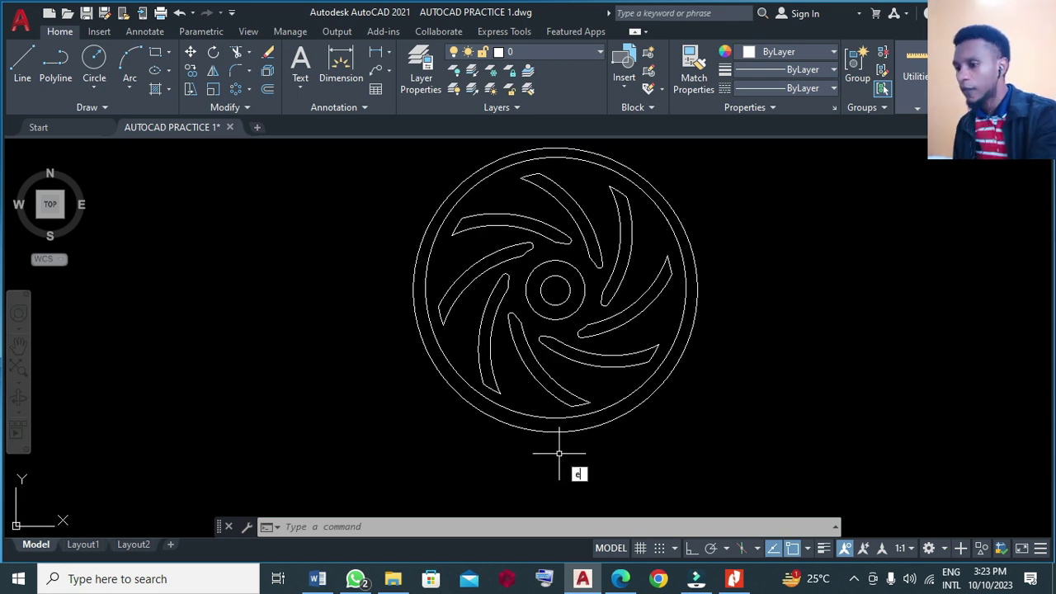
pyautogui.press('Return')
pyautogui.click(559, 453)
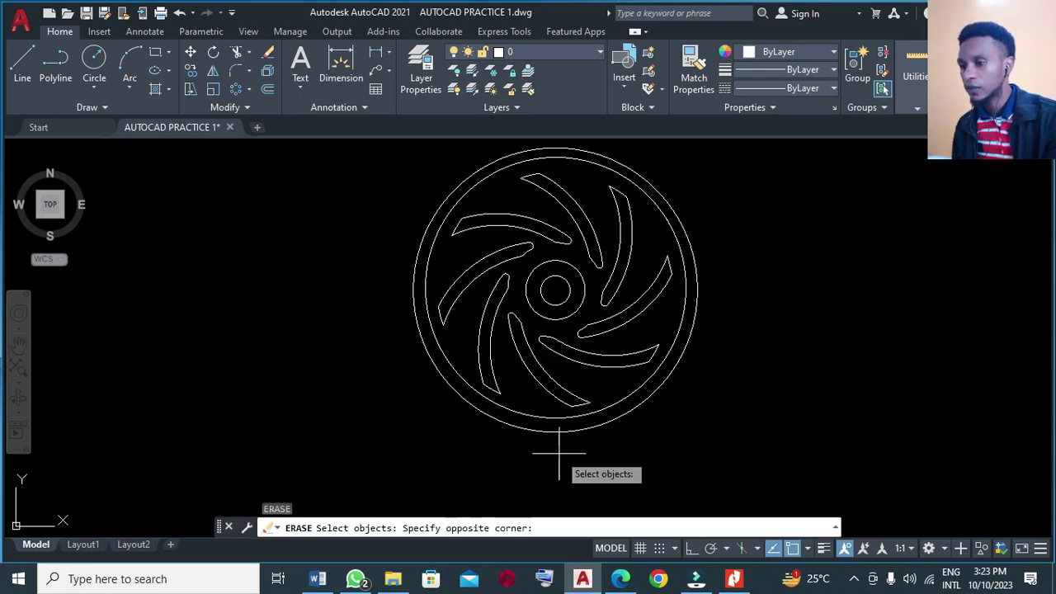
pyautogui.click(538, 412)
# Step: Draw the inner rim circle centred on the hub with a radius of 22
pyautogui.write('c')
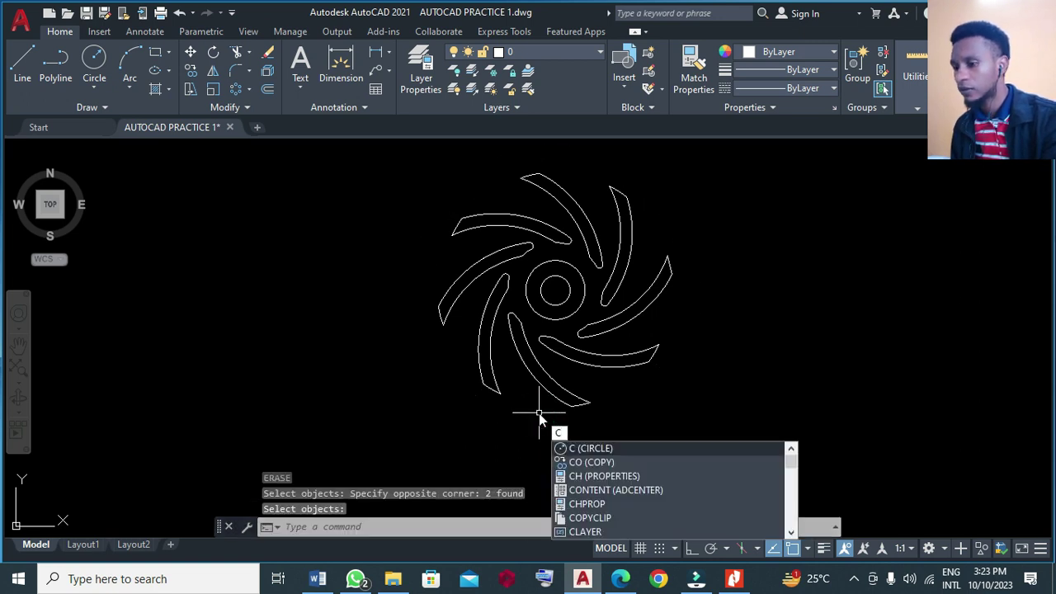
pyautogui.press('Return')
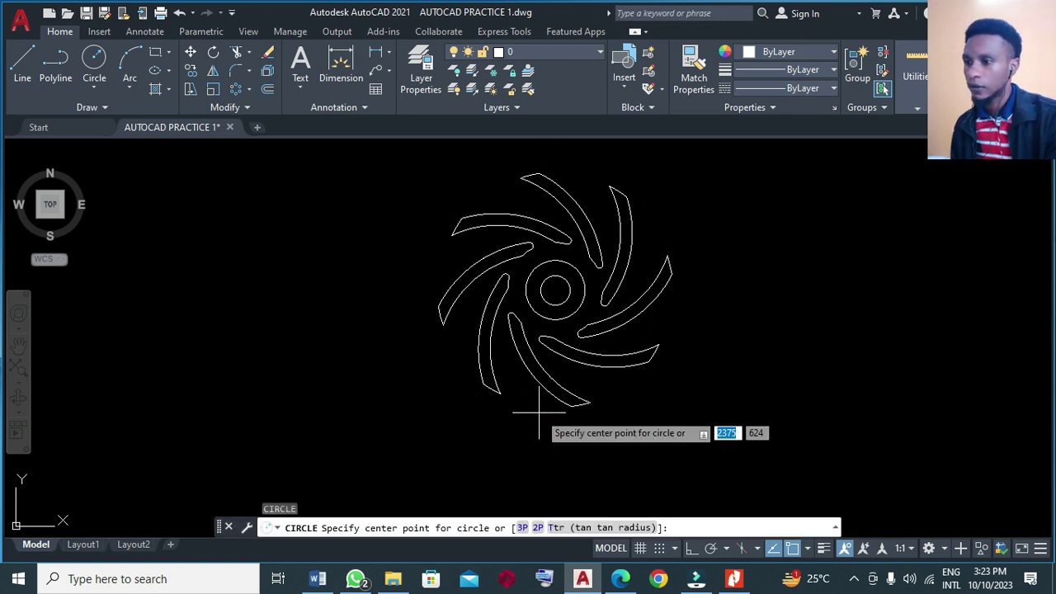
pyautogui.click(555, 289)
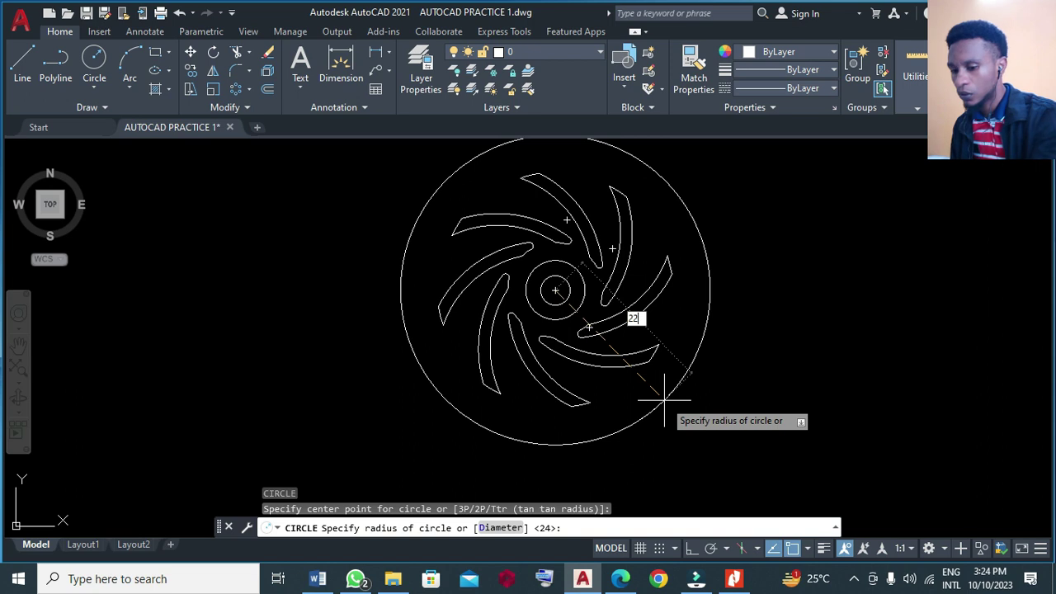
pyautogui.press('Return')
# Step: Draw the outer rim circle from the same hub centre with a radius of 24
pyautogui.press('Return')
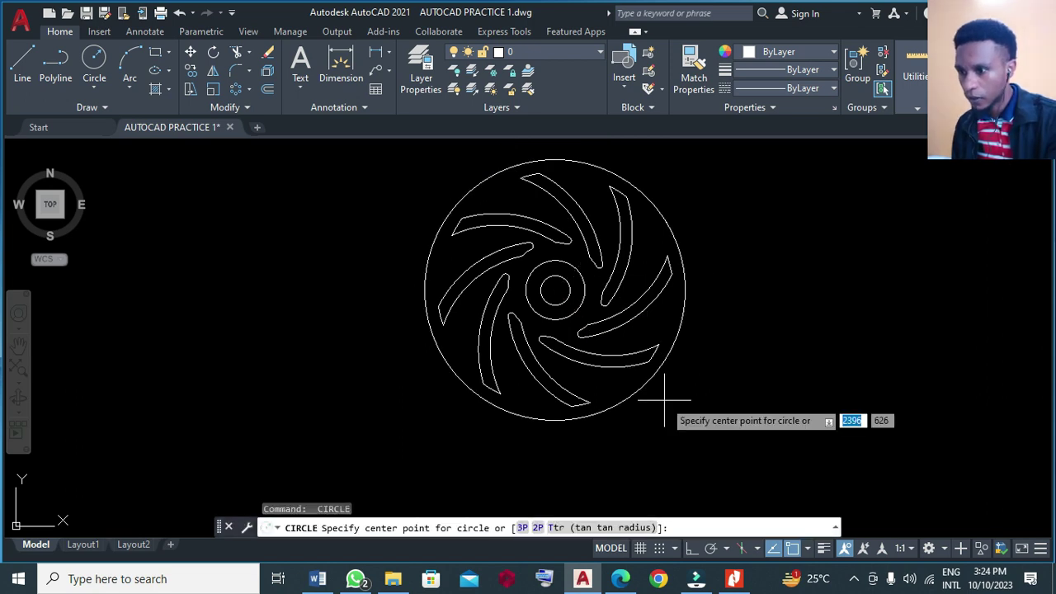
pyautogui.click(555, 291)
pyautogui.write('24')
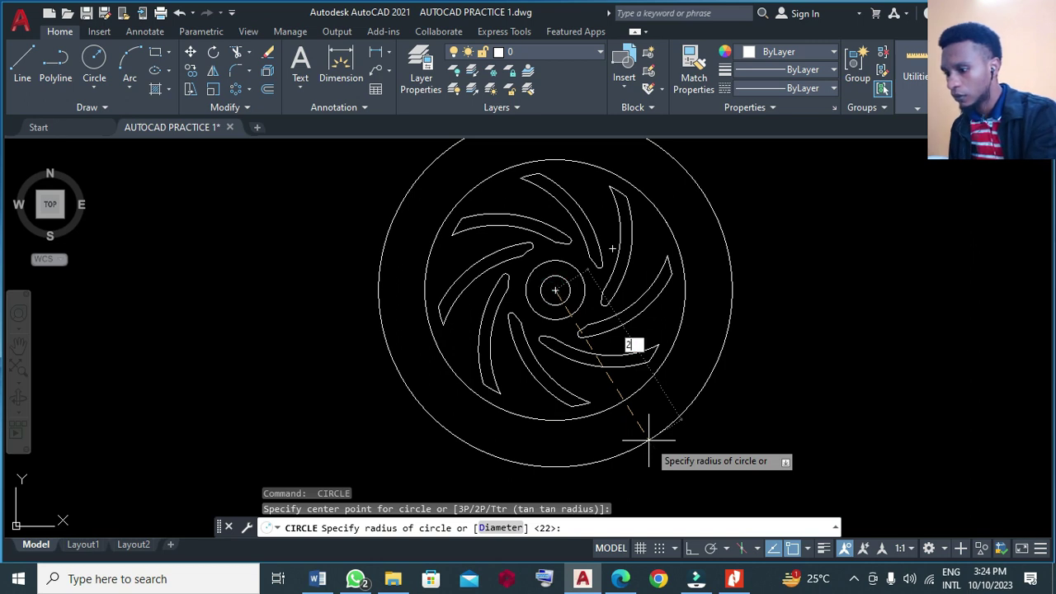
pyautogui.press('Return')
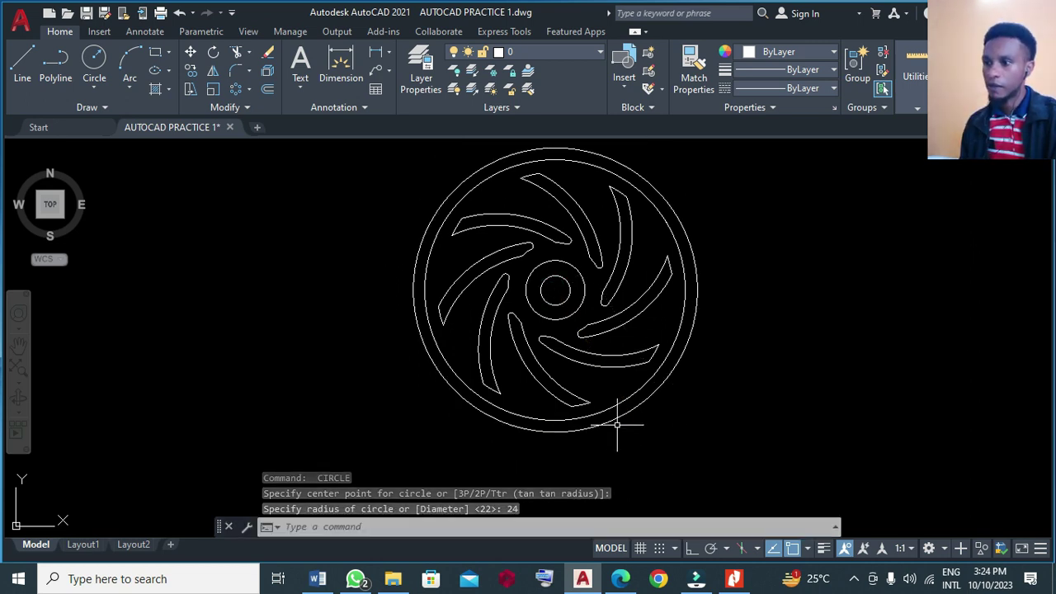
# Step: Compare the whole wheel with the reference drawing in Nitro Pro, ending back in AutoCAD
pyautogui.scroll(-2, 617, 426)
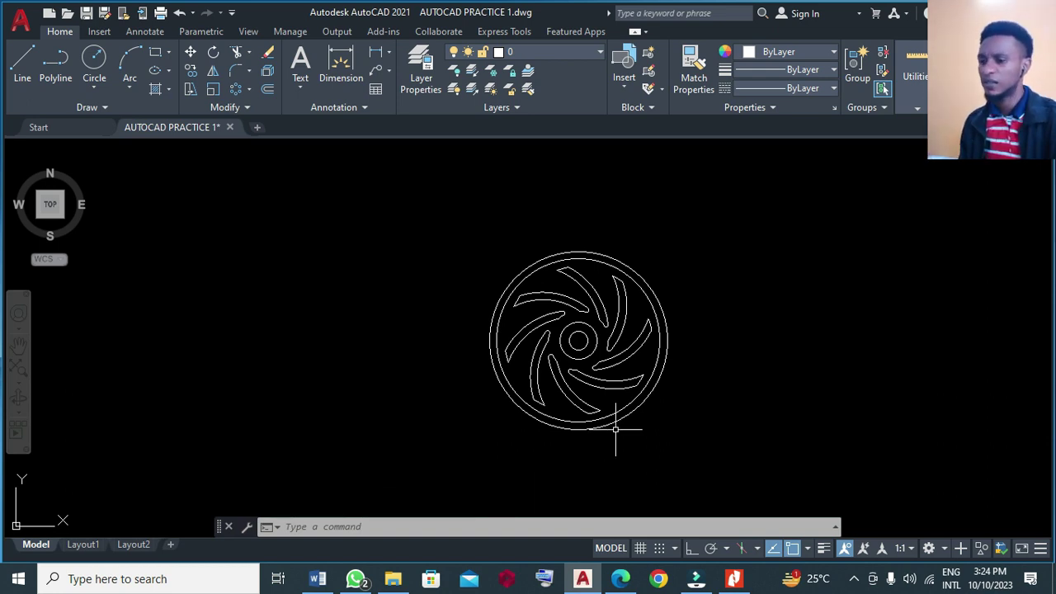
pyautogui.click(729, 580)
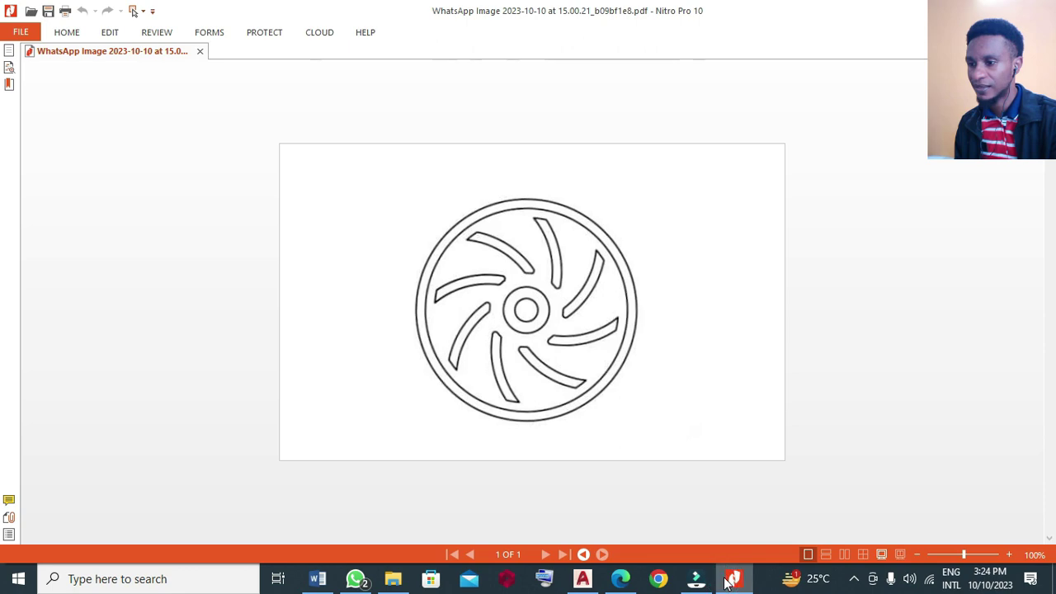
pyautogui.click(728, 580)
pyautogui.click(728, 581)
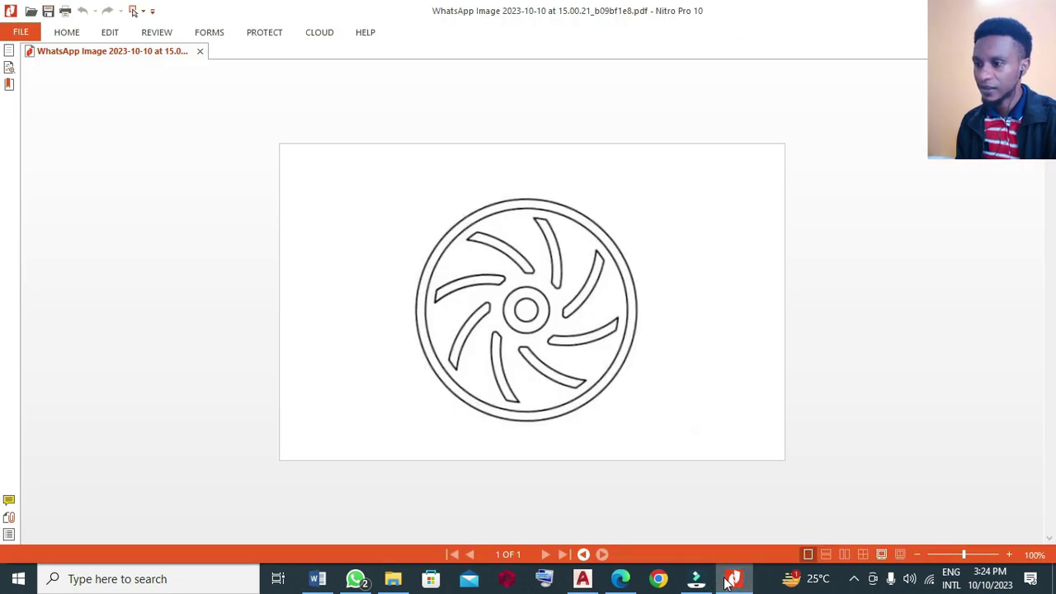
pyautogui.click(727, 582)
pyautogui.click(726, 583)
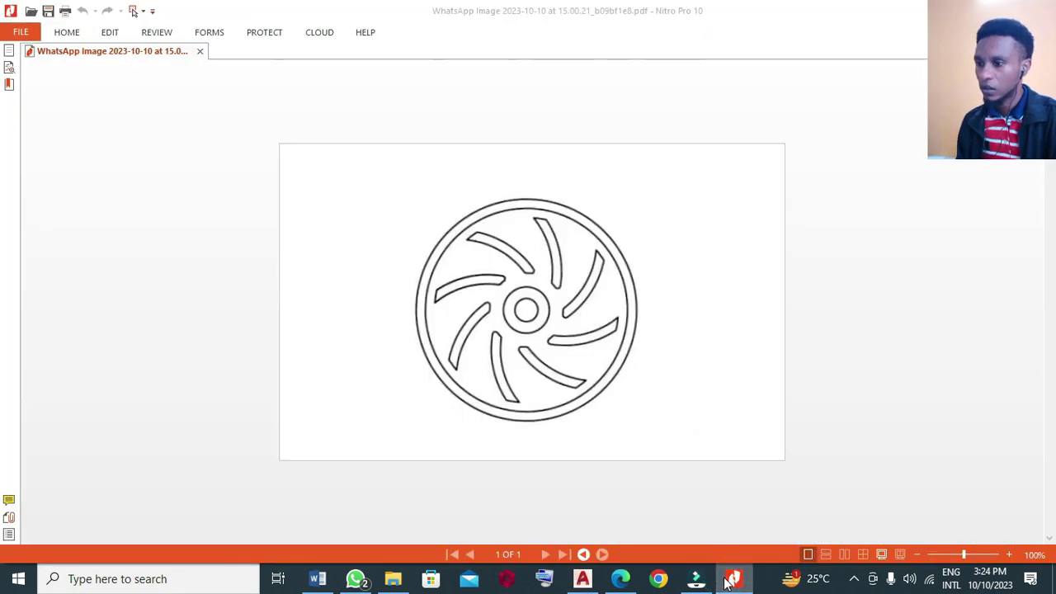
pyautogui.click(727, 583)
pyautogui.click(727, 583)
pyautogui.click(727, 582)
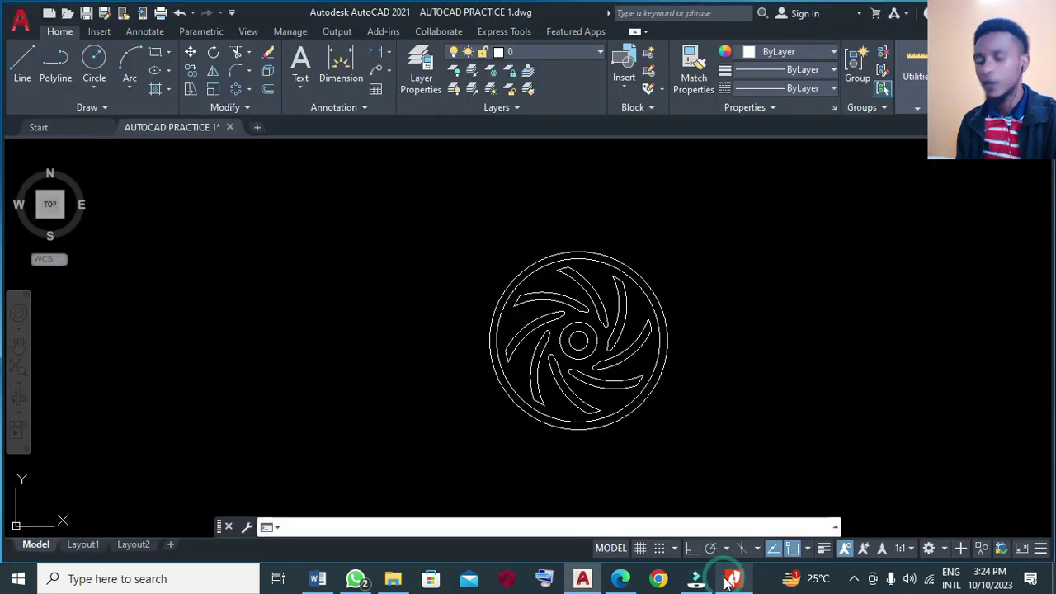